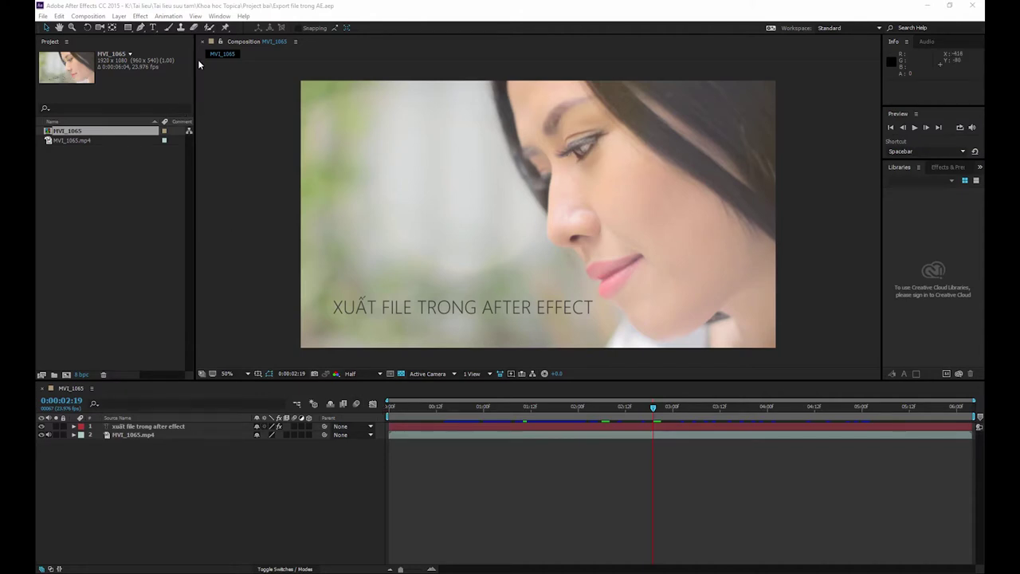
Check the After Effects version information and dismiss it.
click(220, 16)
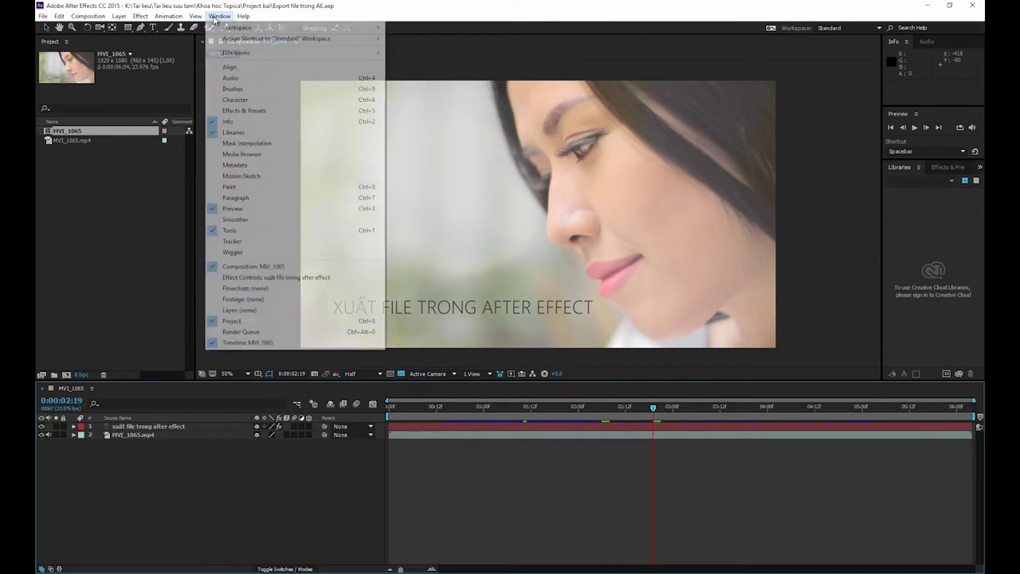
click(263, 188)
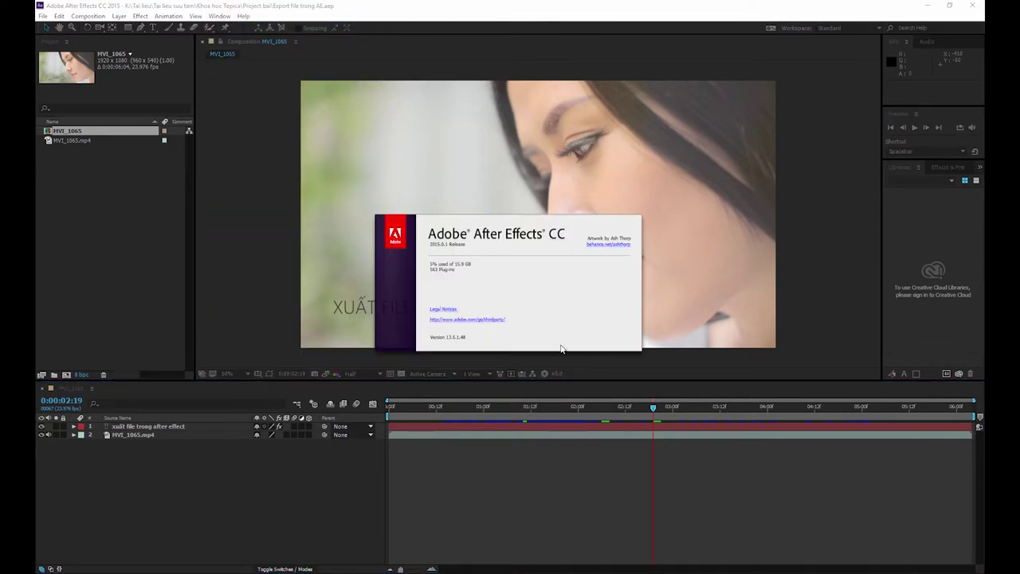
click(289, 259)
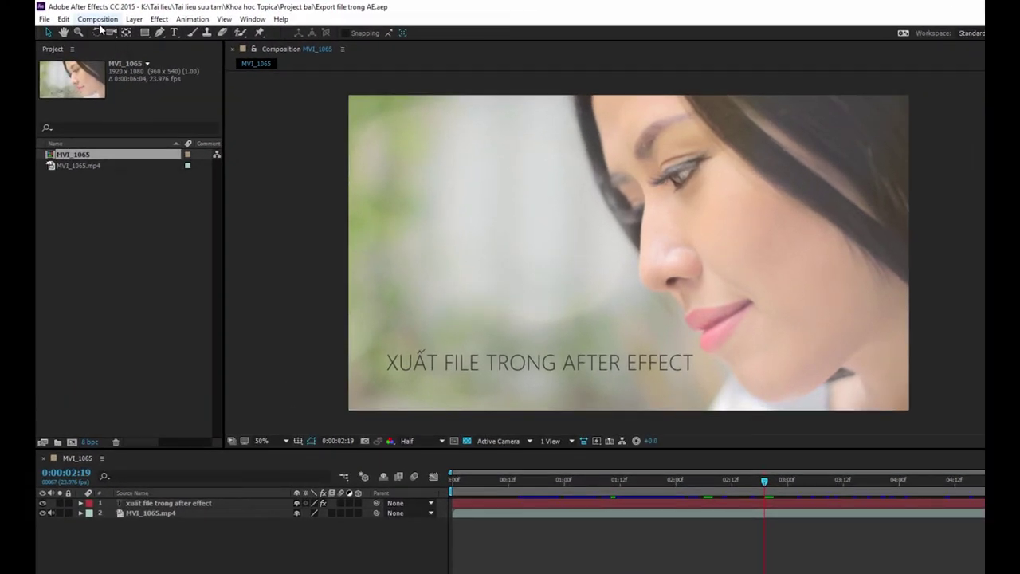
Select the MVI_1065.mp4 footage and focus the MVI_1065 timeline.
click(97, 19)
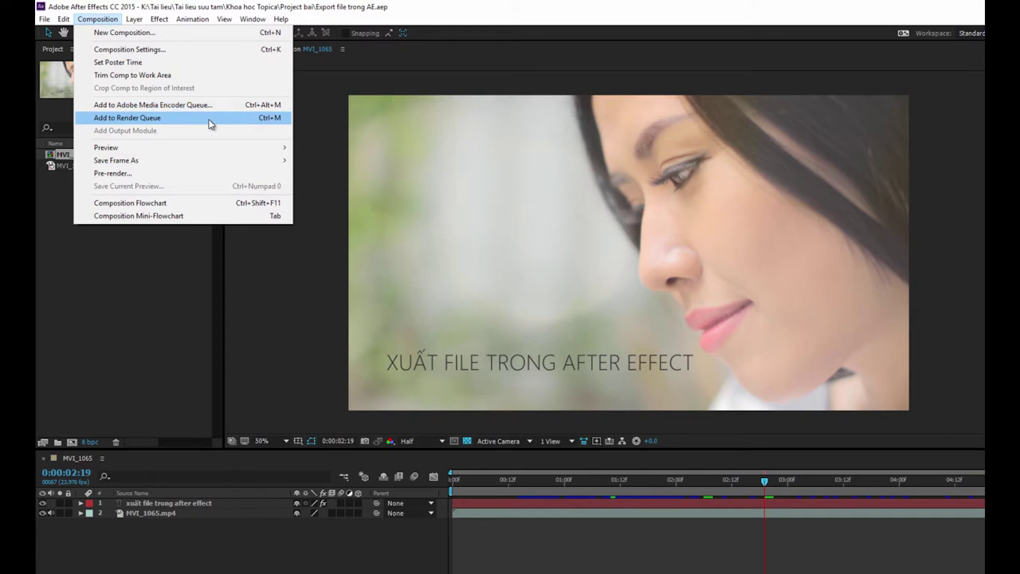
click(764, 485)
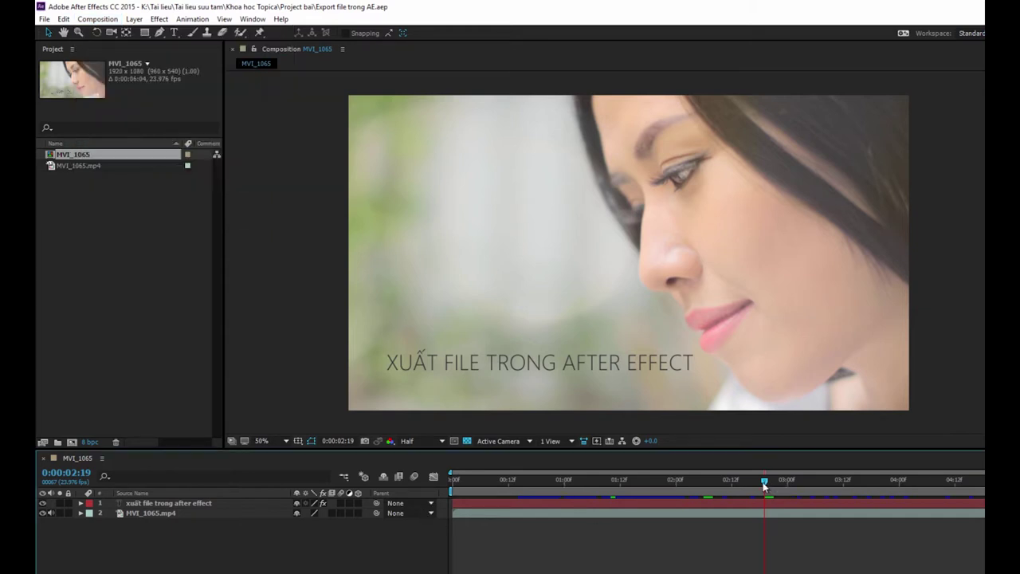
click(143, 318)
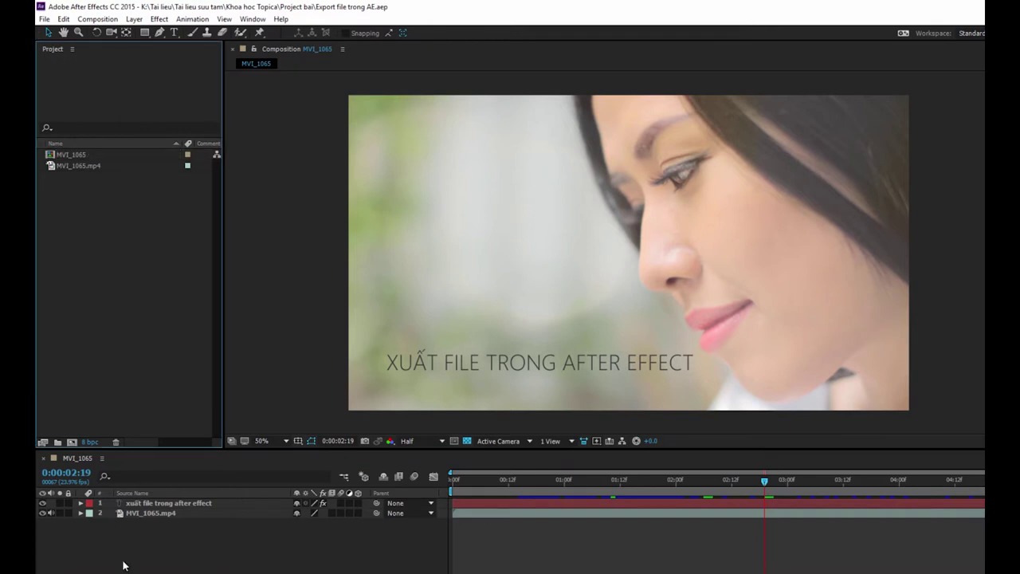
click(73, 458)
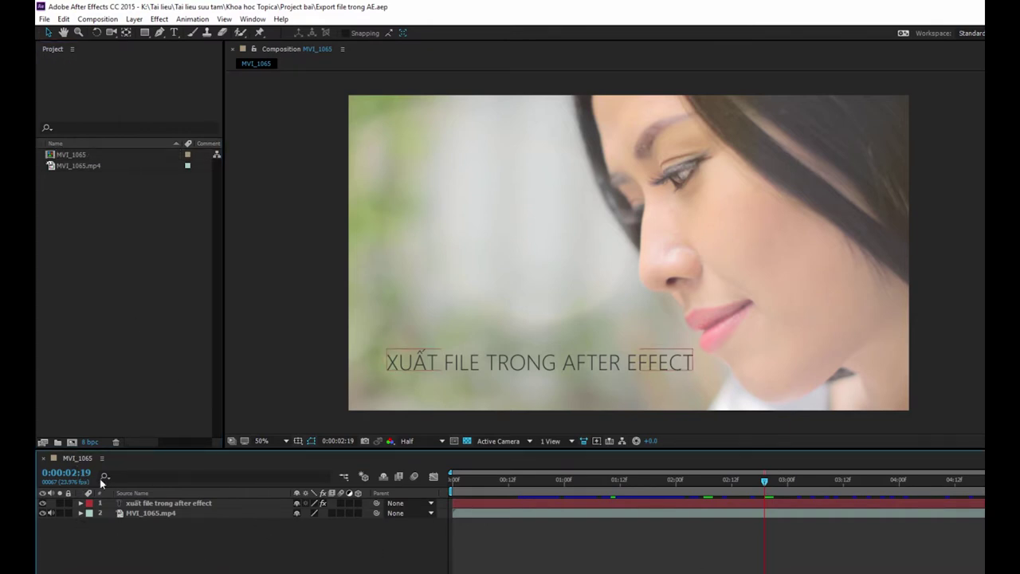
click(108, 444)
click(82, 460)
click(74, 166)
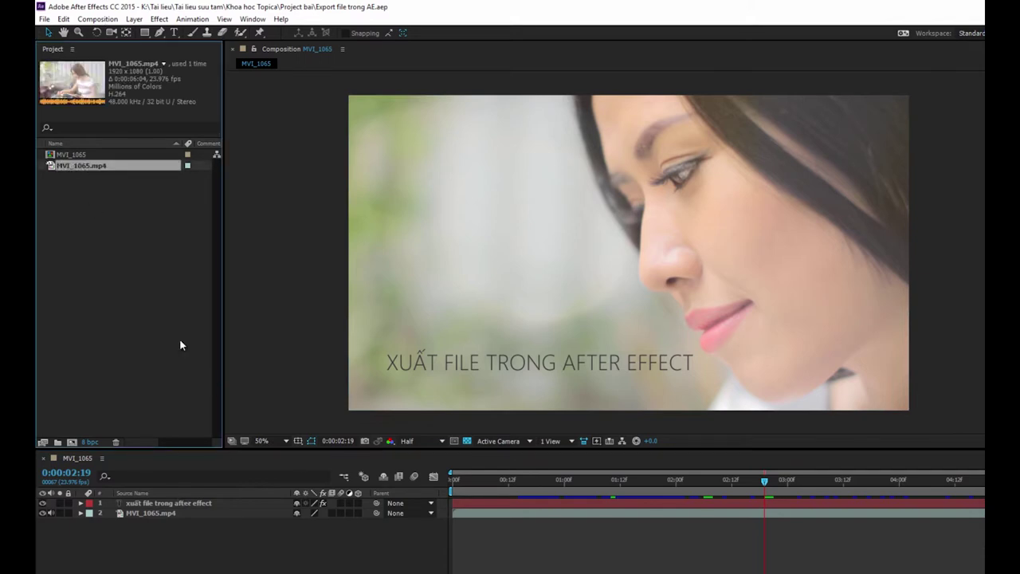
click(98, 19)
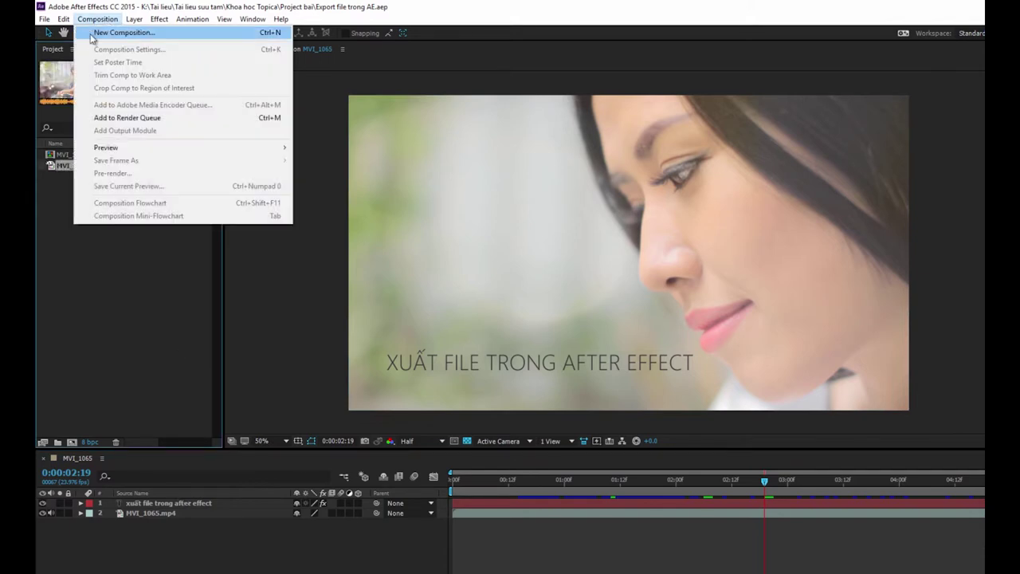
click(46, 226)
click(87, 165)
click(276, 558)
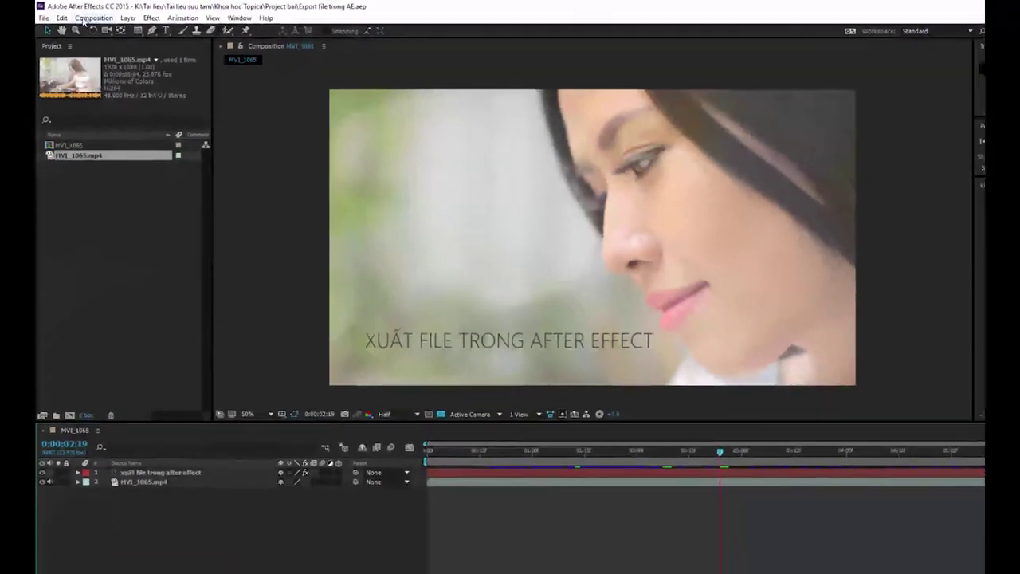
Add MVI_1065 to the Render Queue and open its Best Settings render settings.
click(87, 16)
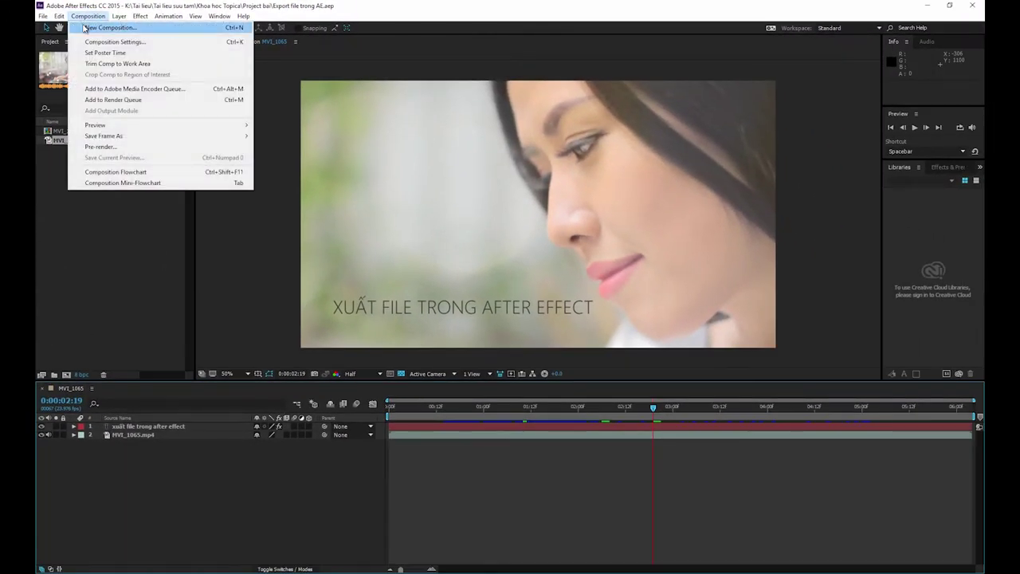
click(128, 101)
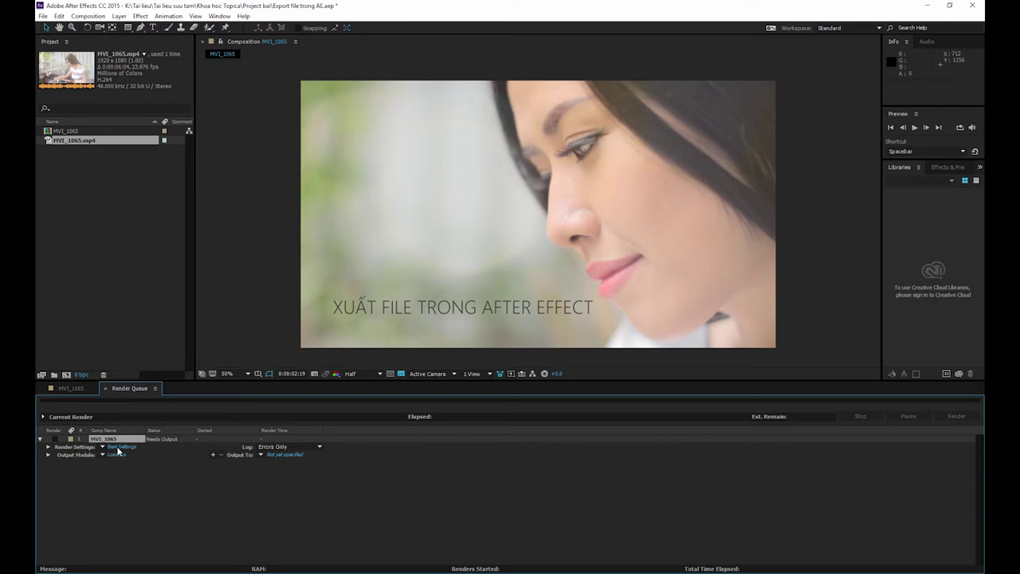
click(119, 448)
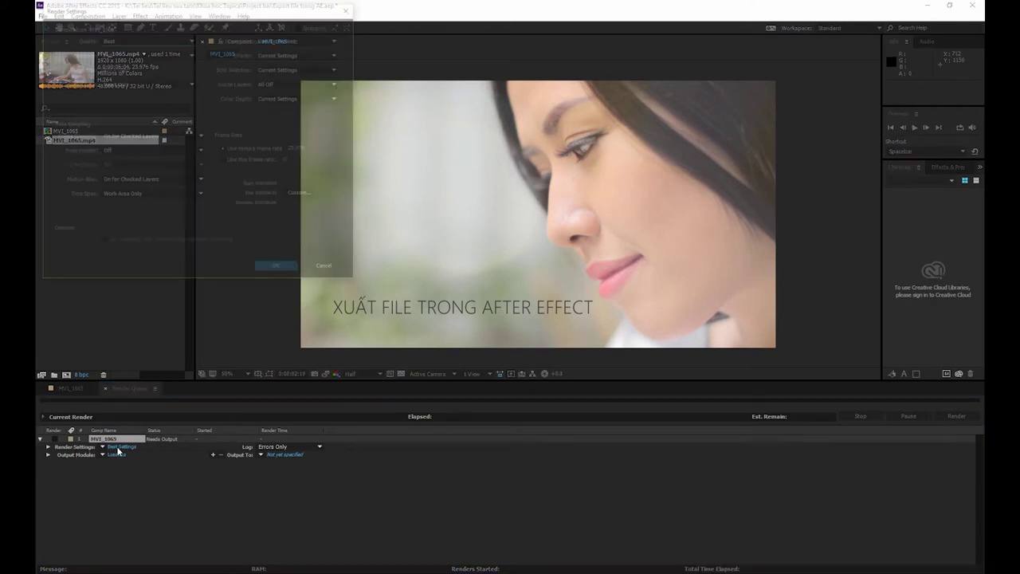
Center the Render Settings dialog and set Quality back to Best after trying Current Settings.
drag(195, 11, 395, 143)
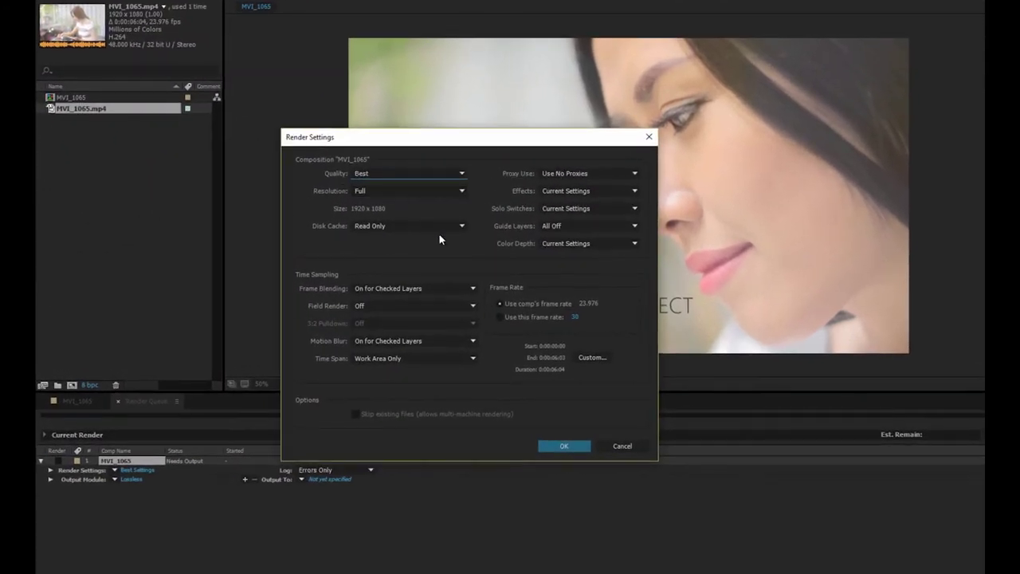
click(366, 173)
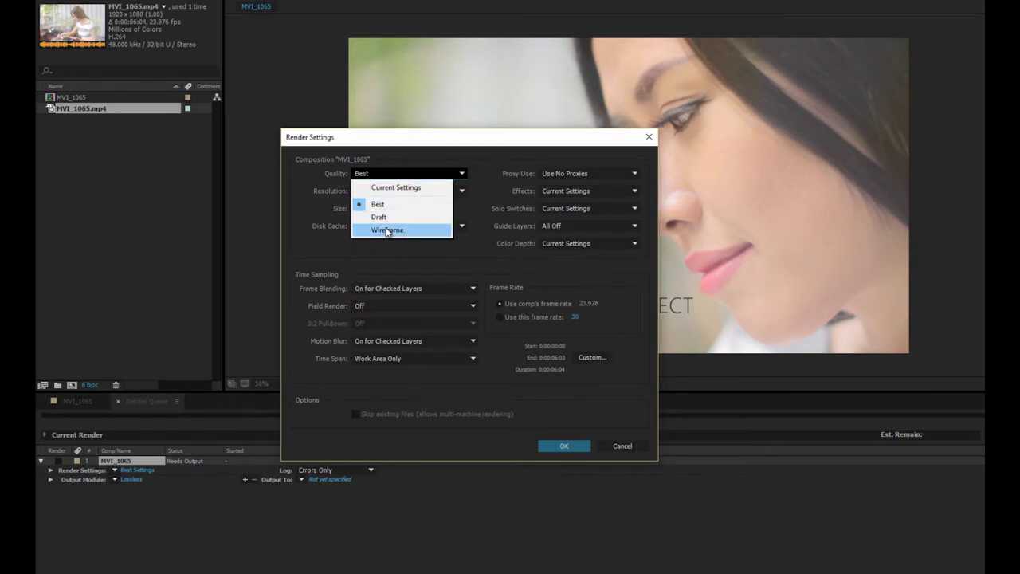
click(402, 189)
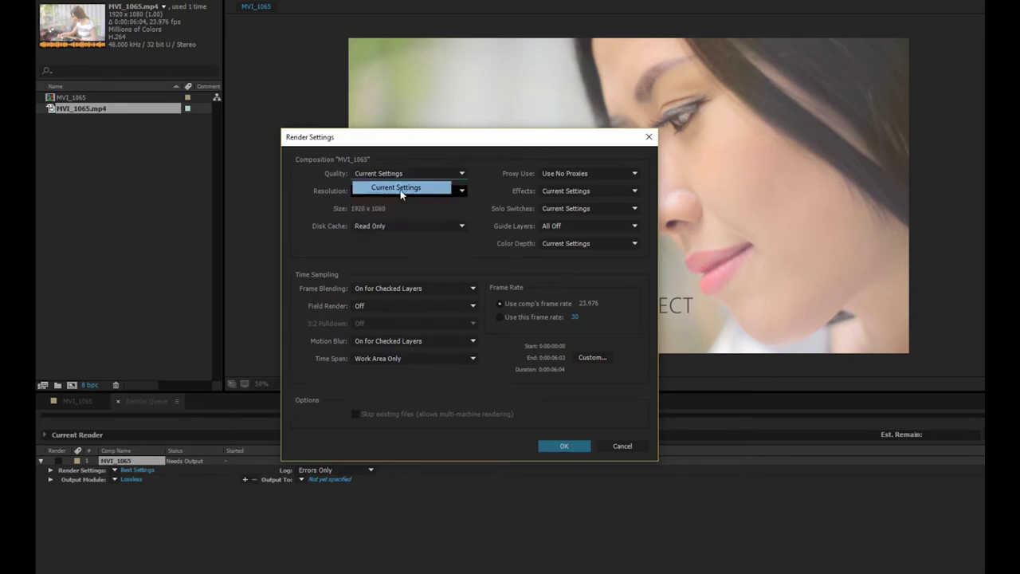
click(402, 173)
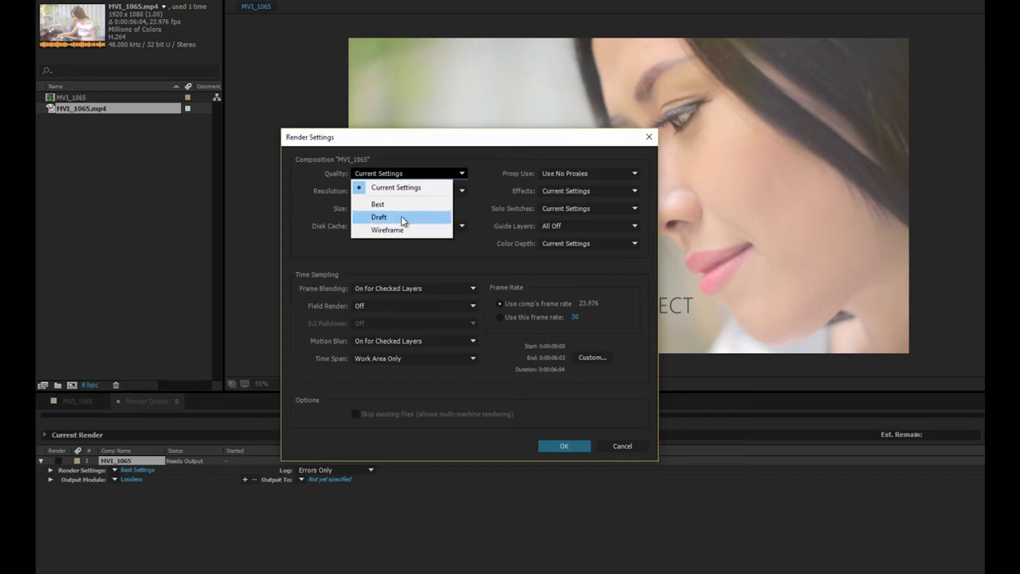
click(403, 204)
click(410, 193)
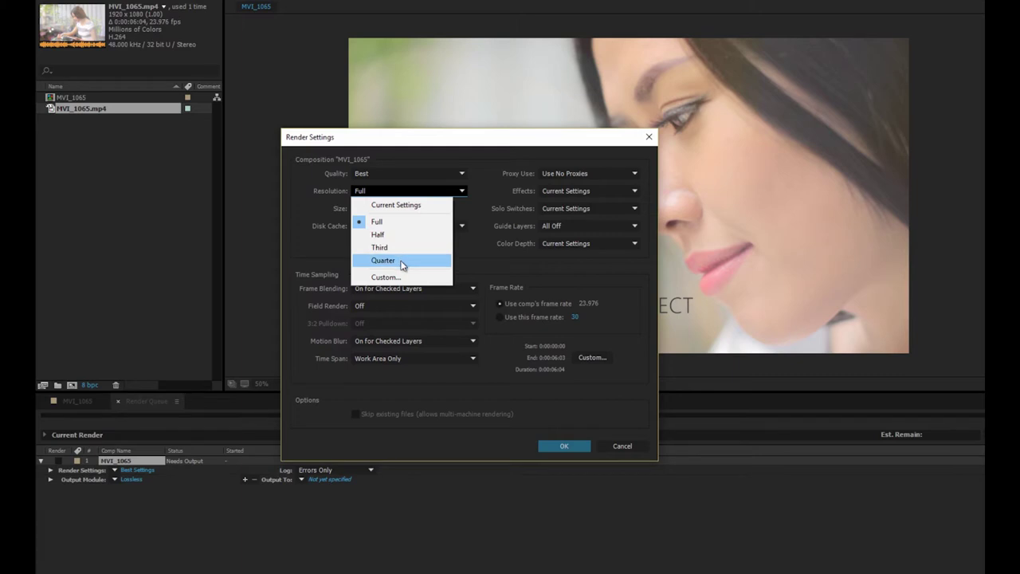
click(457, 389)
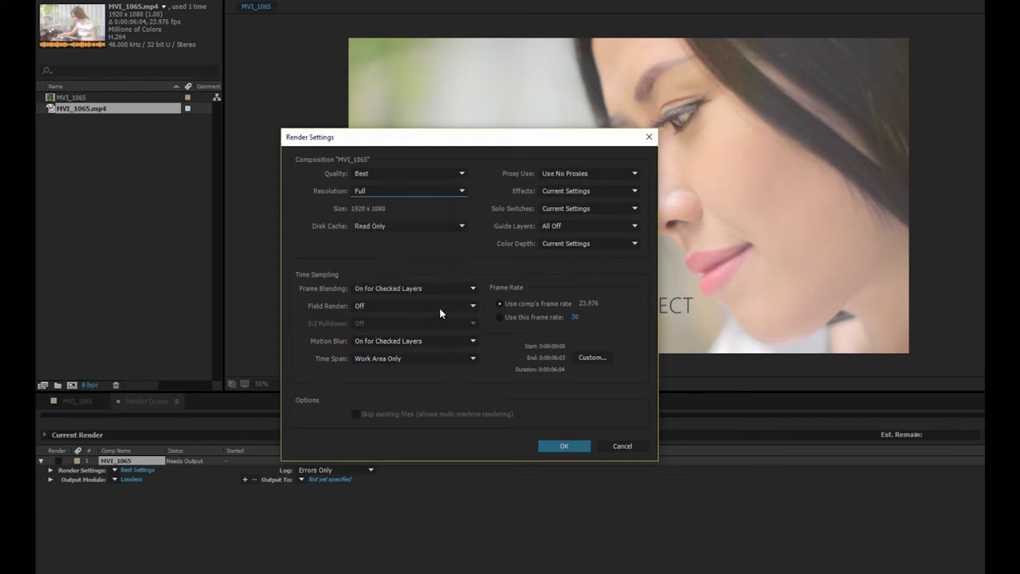
click(386, 227)
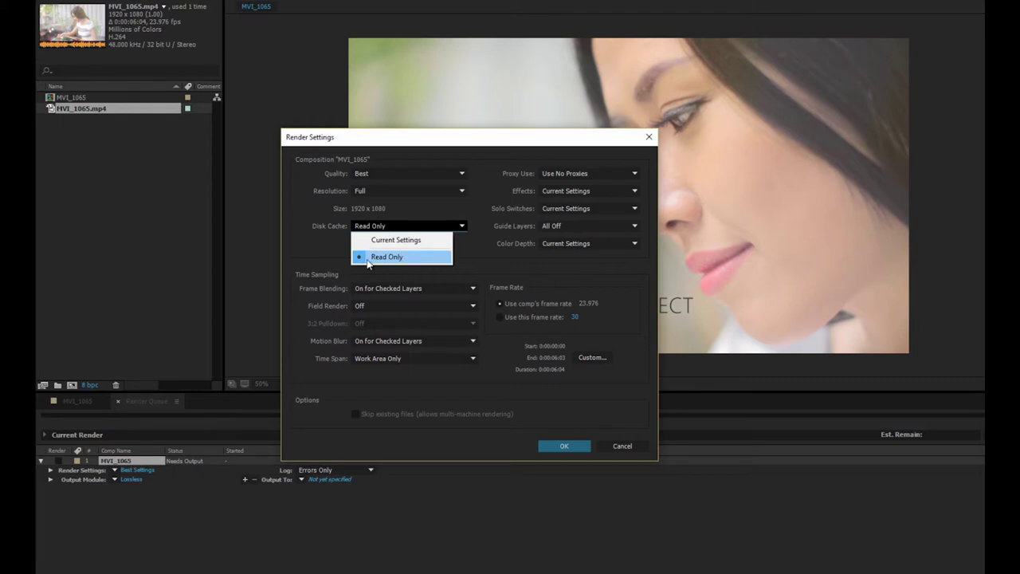
click(606, 280)
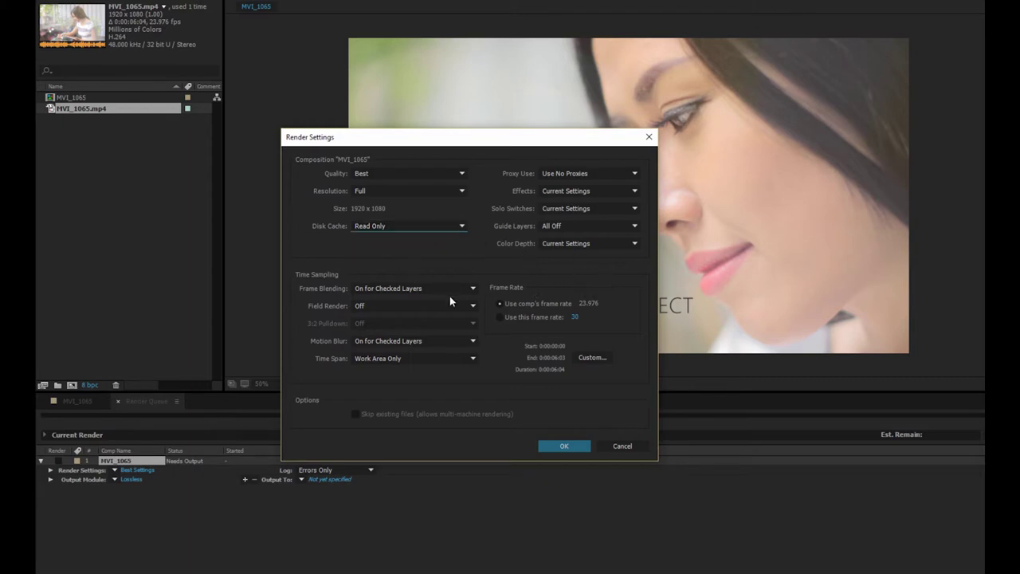
click(610, 175)
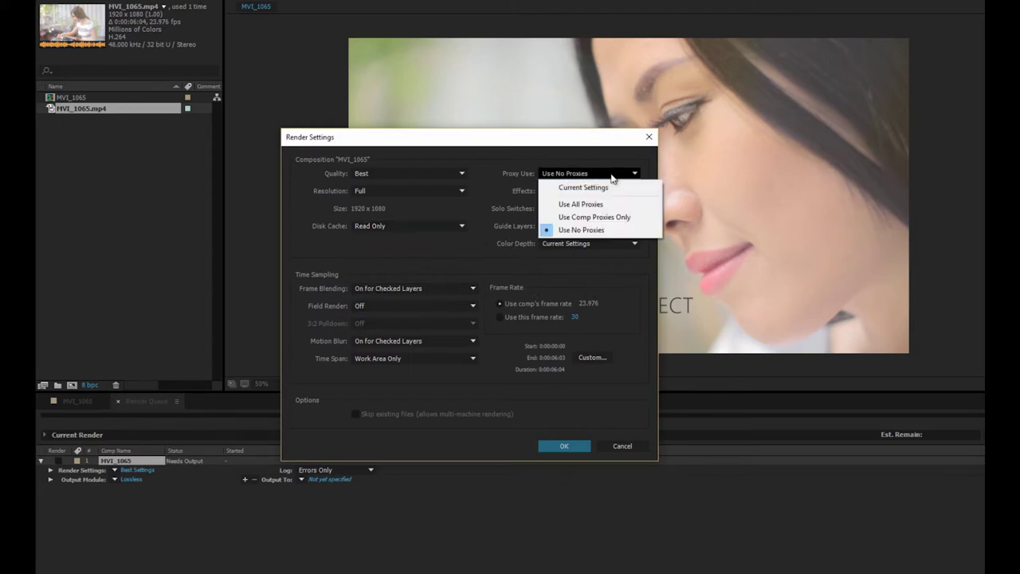
click(614, 177)
click(610, 177)
click(601, 177)
click(596, 177)
click(618, 265)
click(606, 190)
click(617, 306)
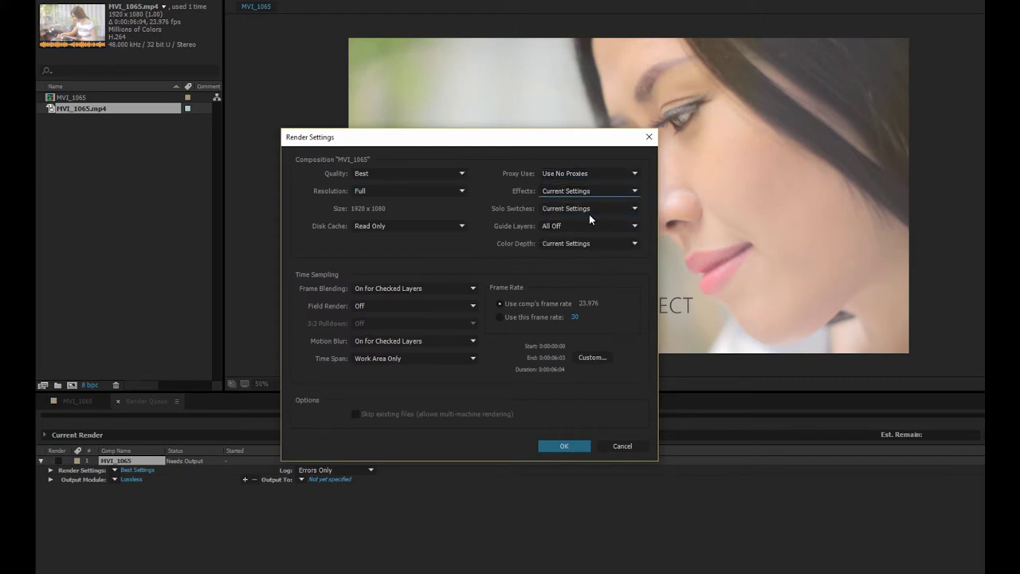
click(624, 208)
click(617, 271)
click(618, 227)
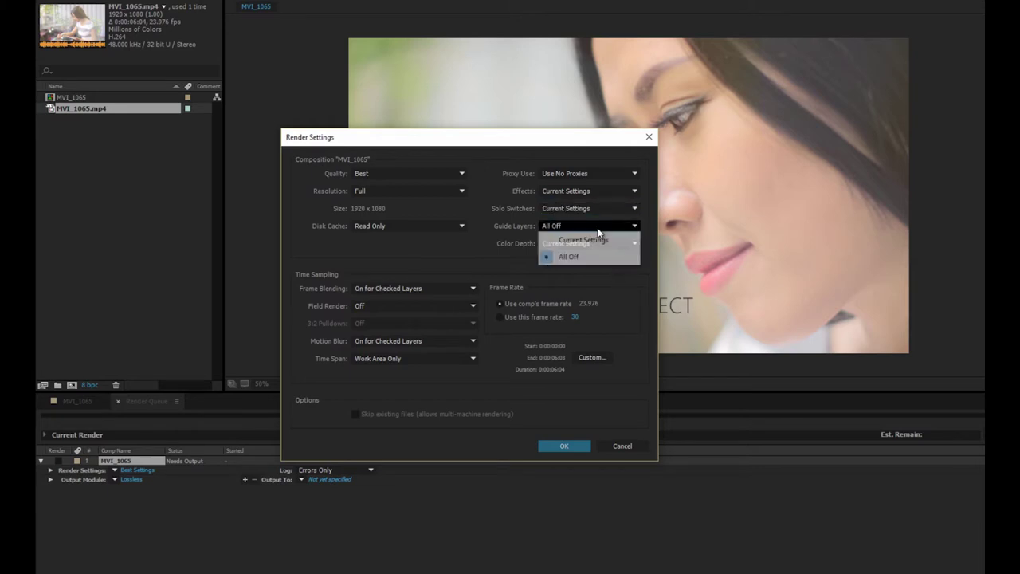
click(657, 265)
click(590, 243)
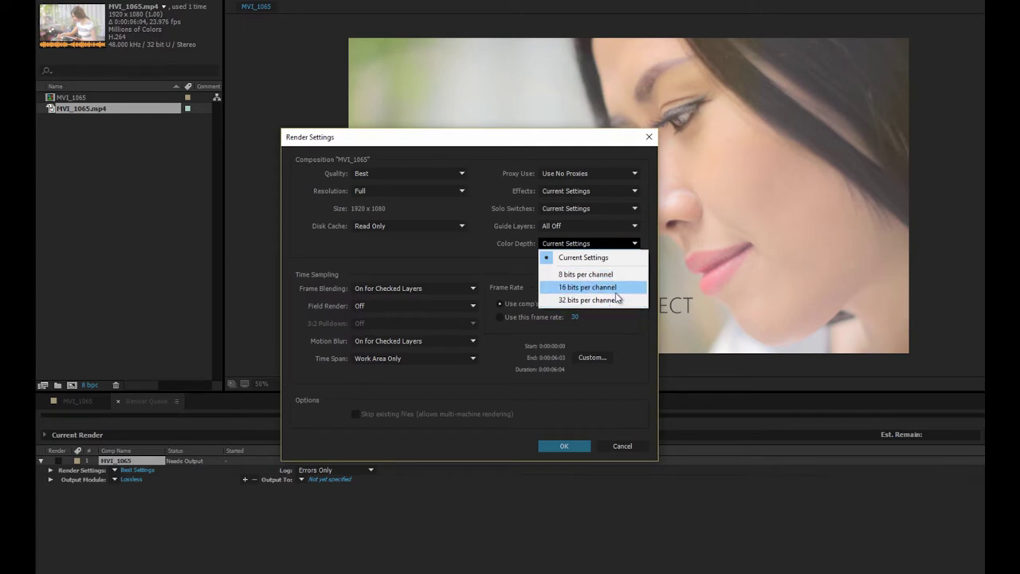
click(560, 344)
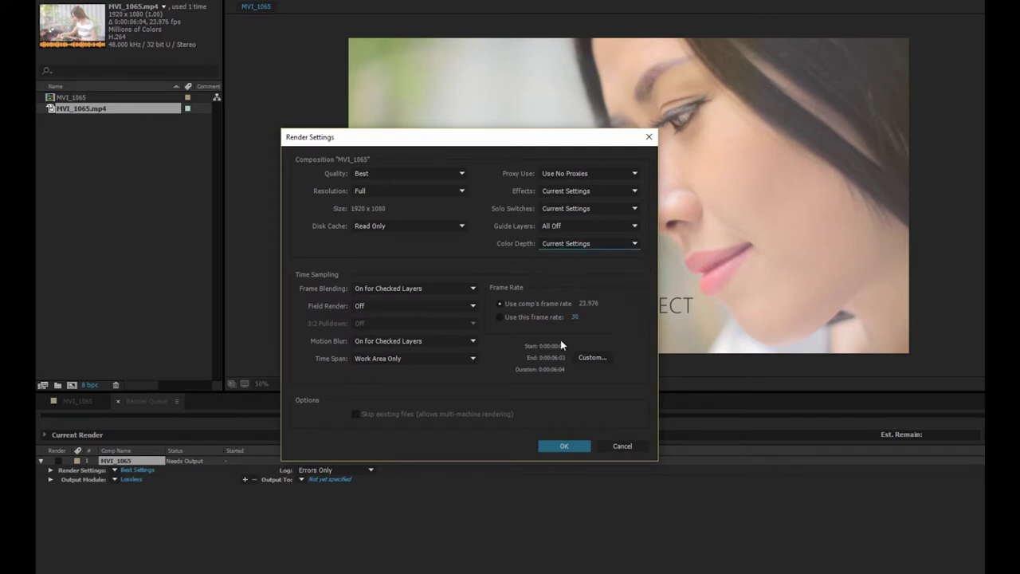
click(440, 290)
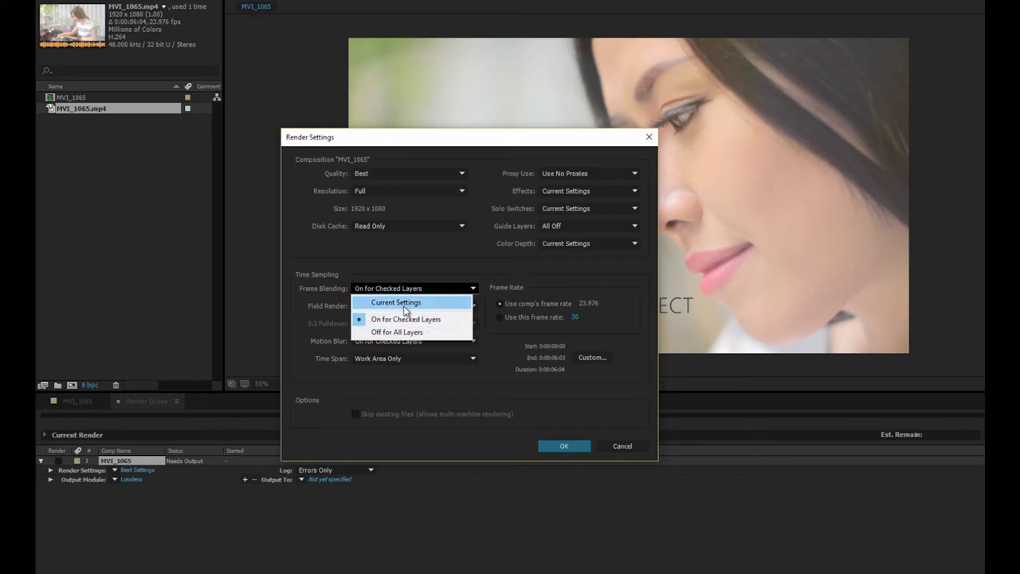
Leave frame blending unchanged and keep the comp's 23.976 fps after trying a custom rate.
click(428, 278)
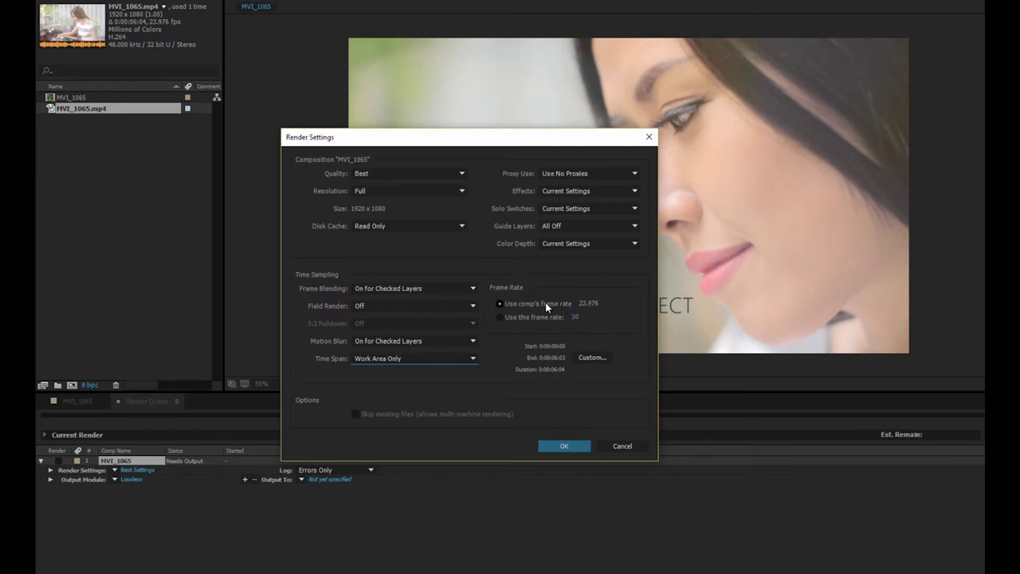
click(552, 316)
click(562, 305)
click(528, 317)
drag(577, 317, 597, 327)
click(525, 305)
Try a custom start of 0:00:03:00, cancel it, and close Render Settings at Length of Comp.
click(593, 359)
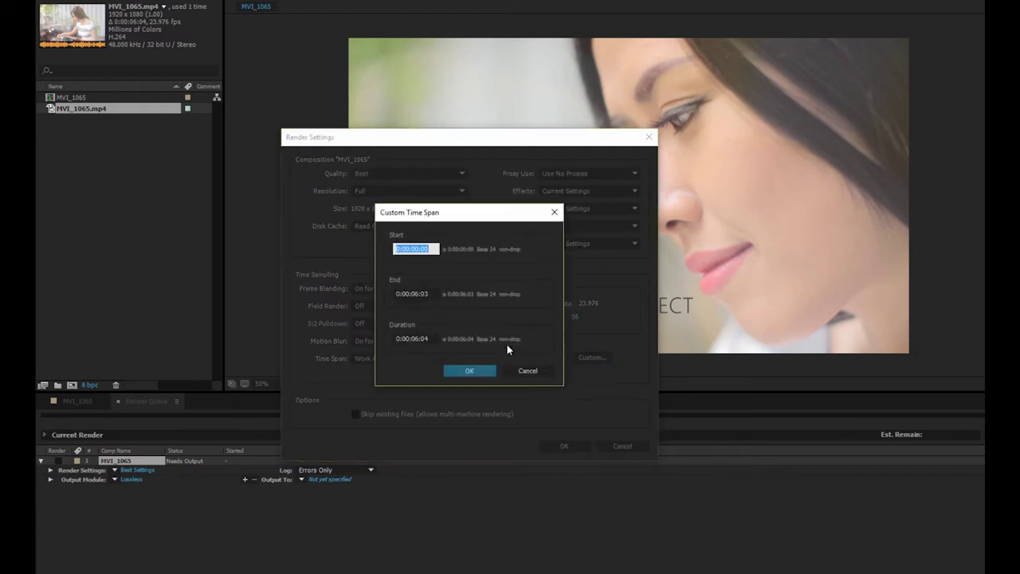
click(429, 247)
drag(401, 249, 434, 248)
text(3)
click(429, 339)
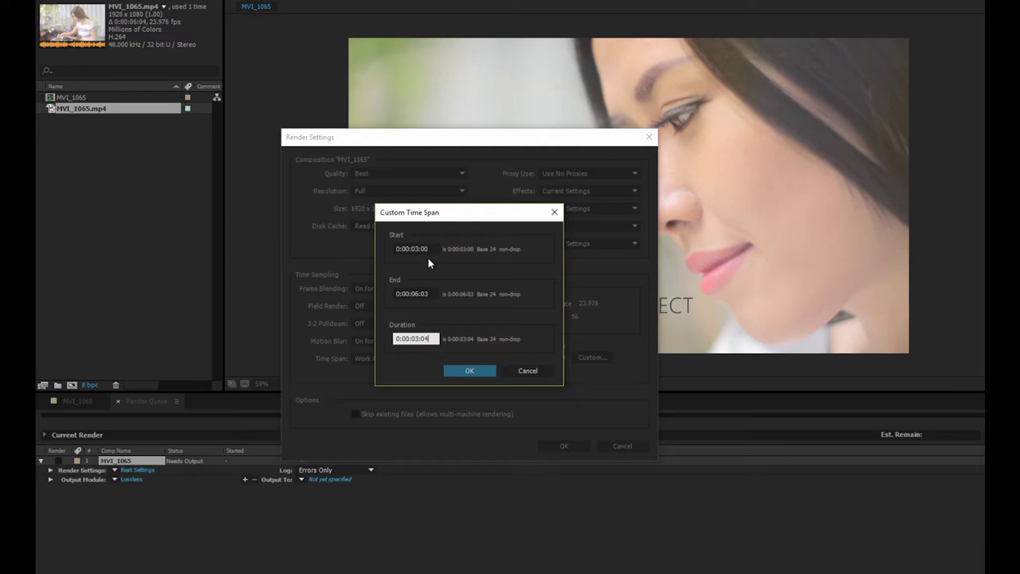
click(526, 371)
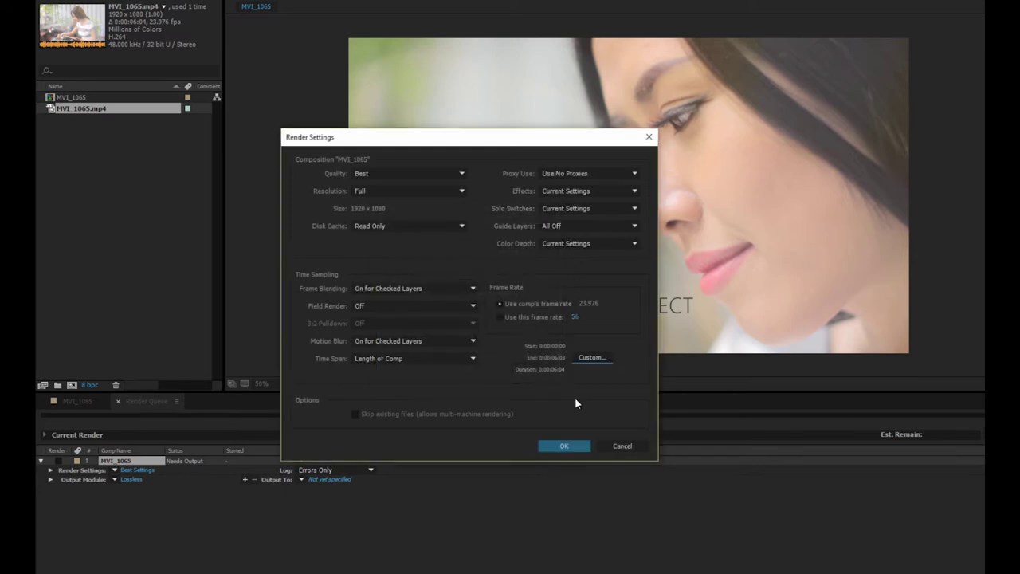
click(588, 446)
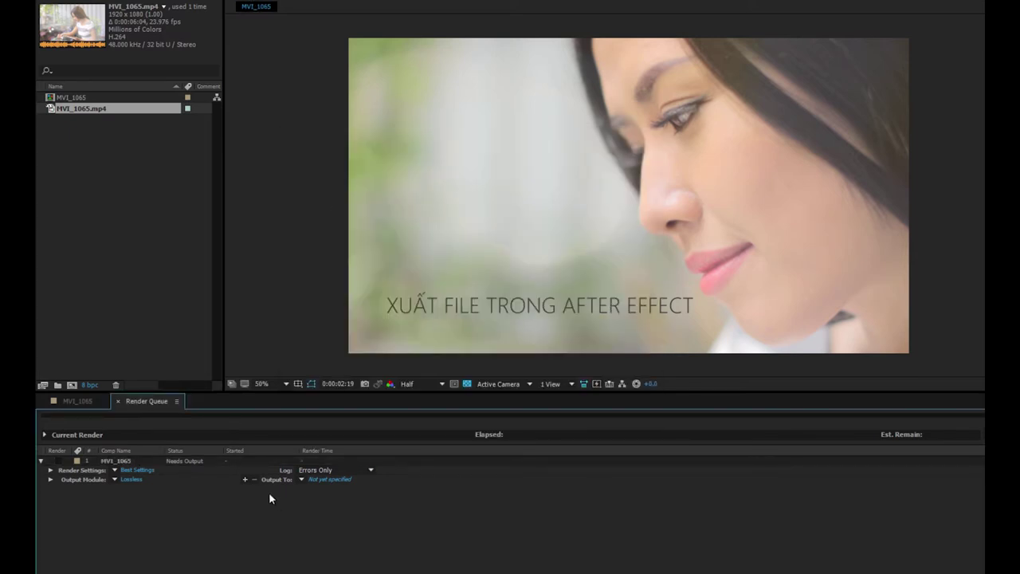
Open the Lossless output module settings for MVI_1065 and review the Color Management tab.
click(126, 481)
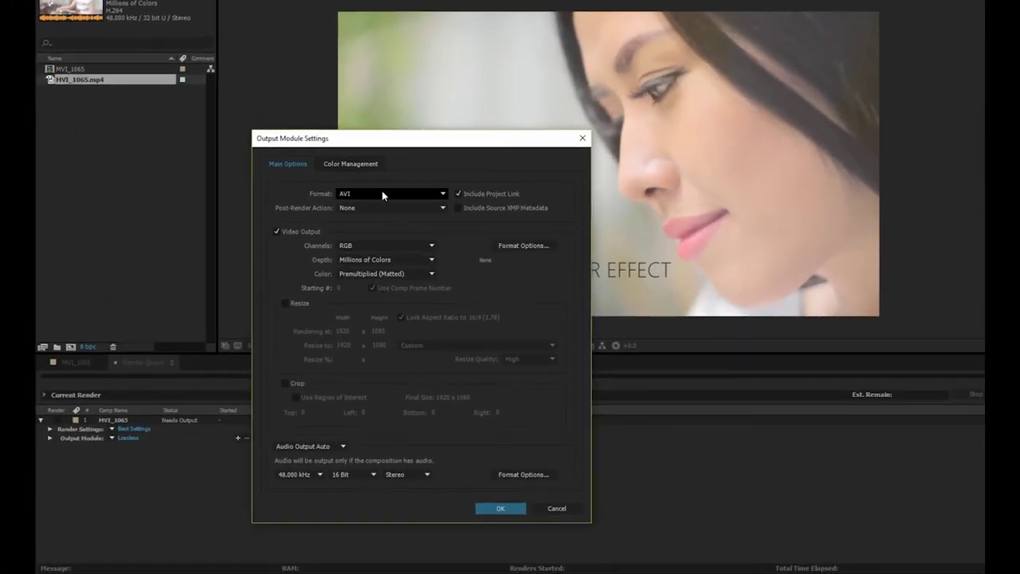
click(345, 165)
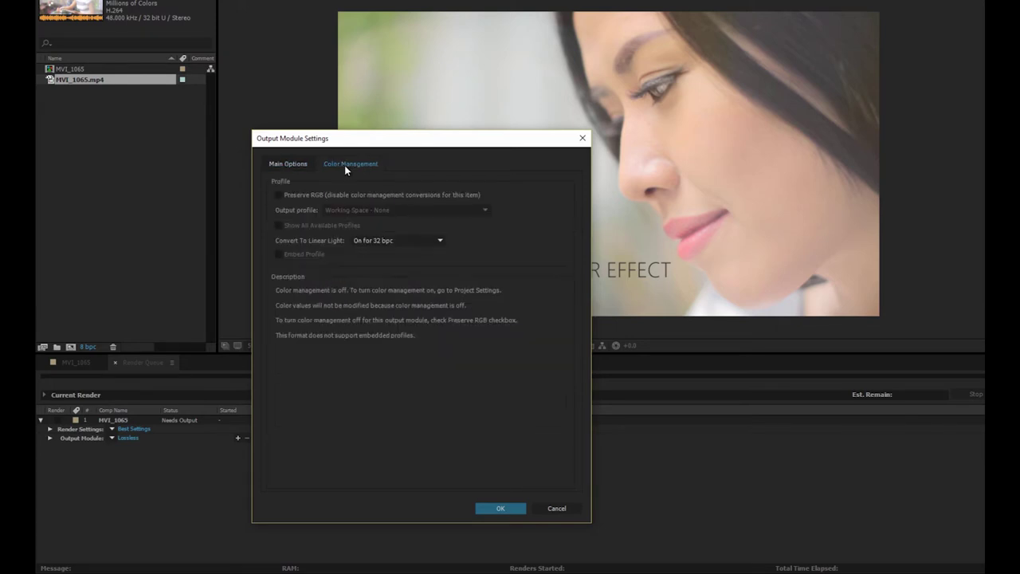
click(288, 165)
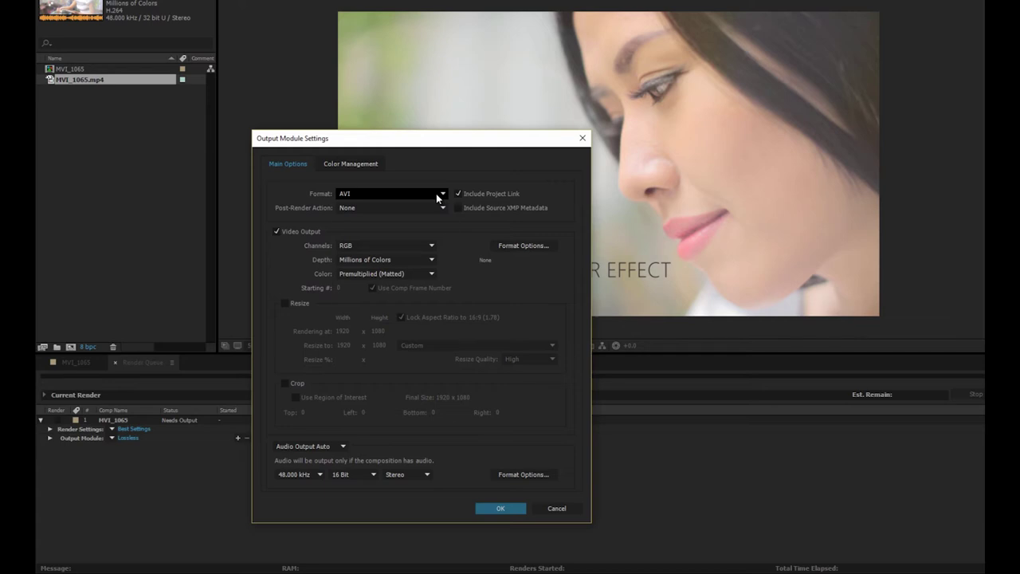
Switch the output Format from AVI to QuickTime.
click(436, 196)
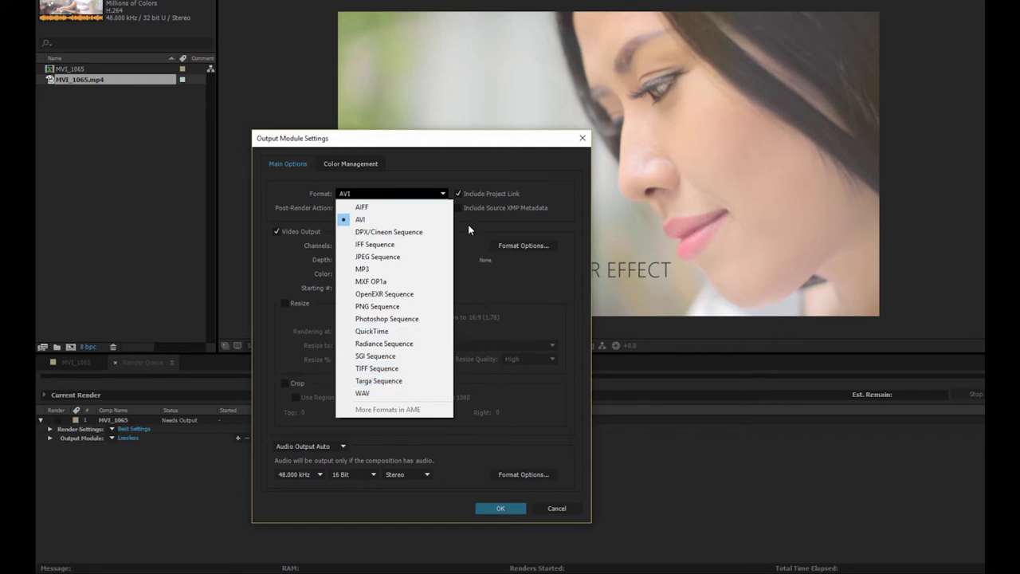
click(466, 227)
click(425, 196)
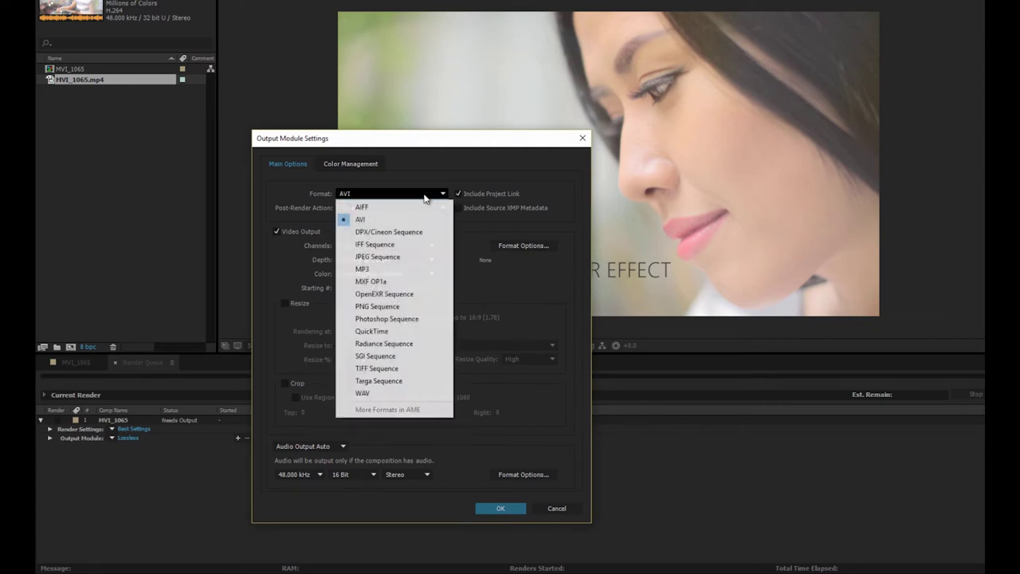
click(383, 331)
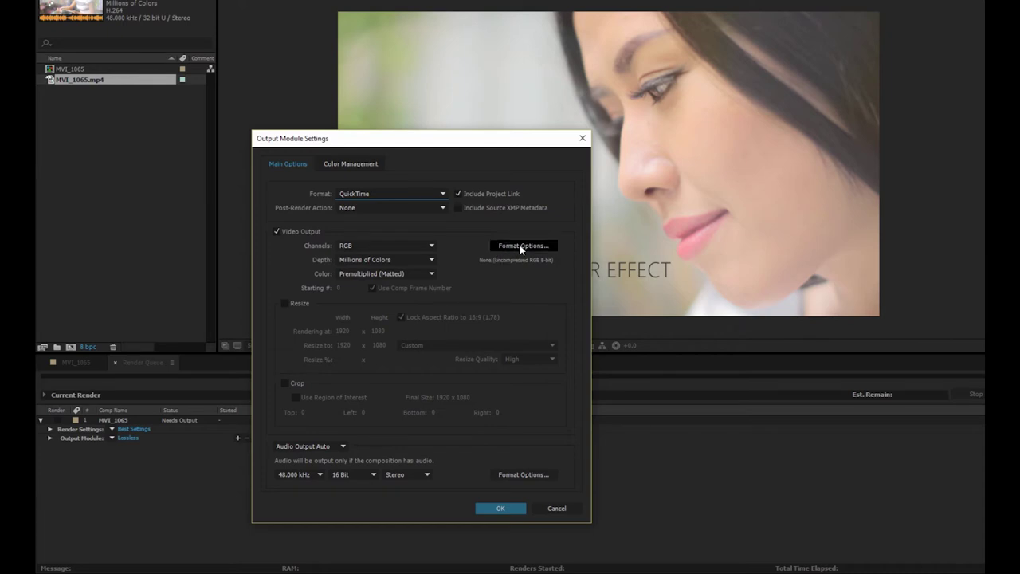
click(396, 211)
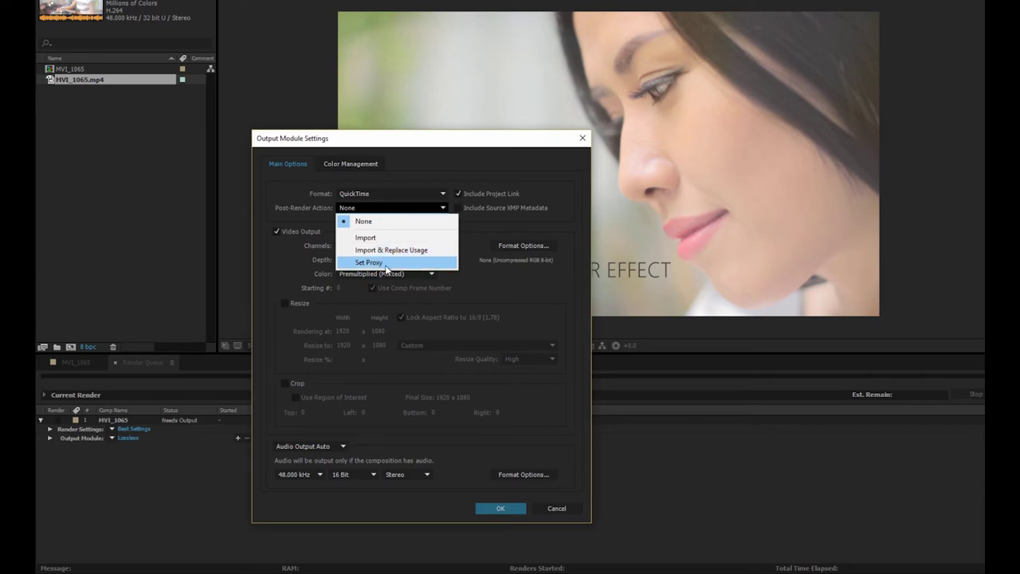
click(482, 230)
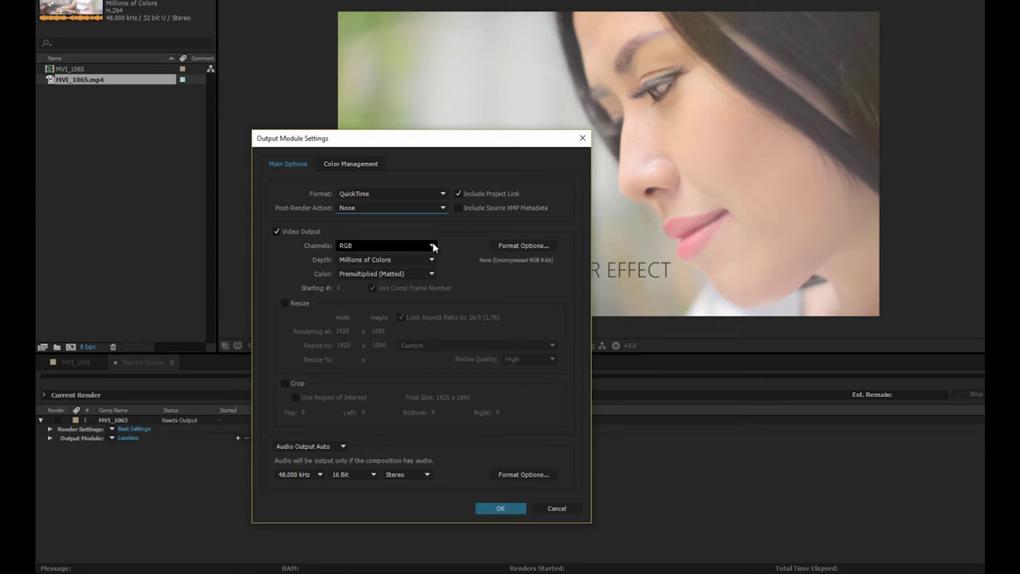
click(402, 249)
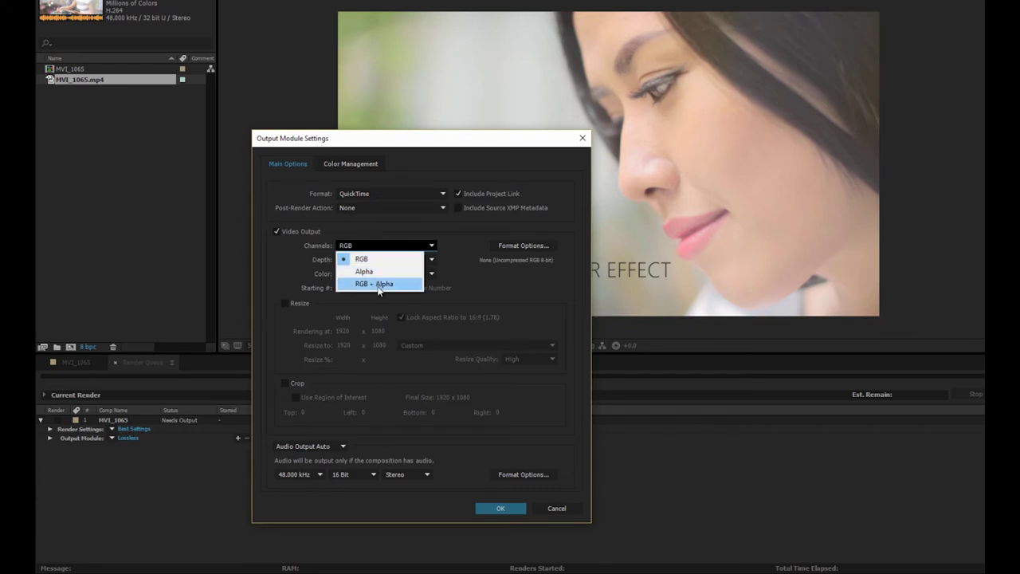
click(379, 283)
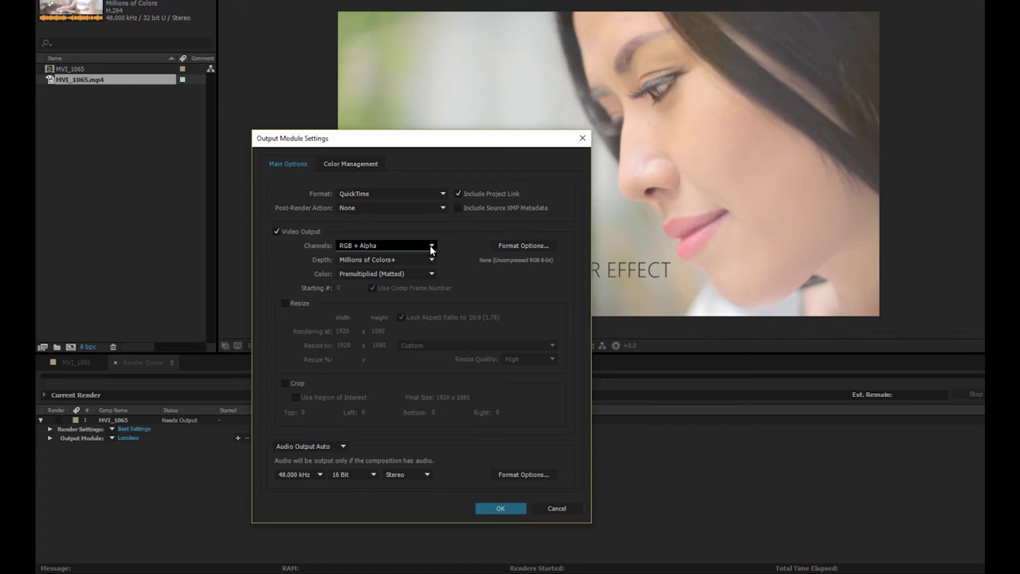
click(432, 250)
click(389, 258)
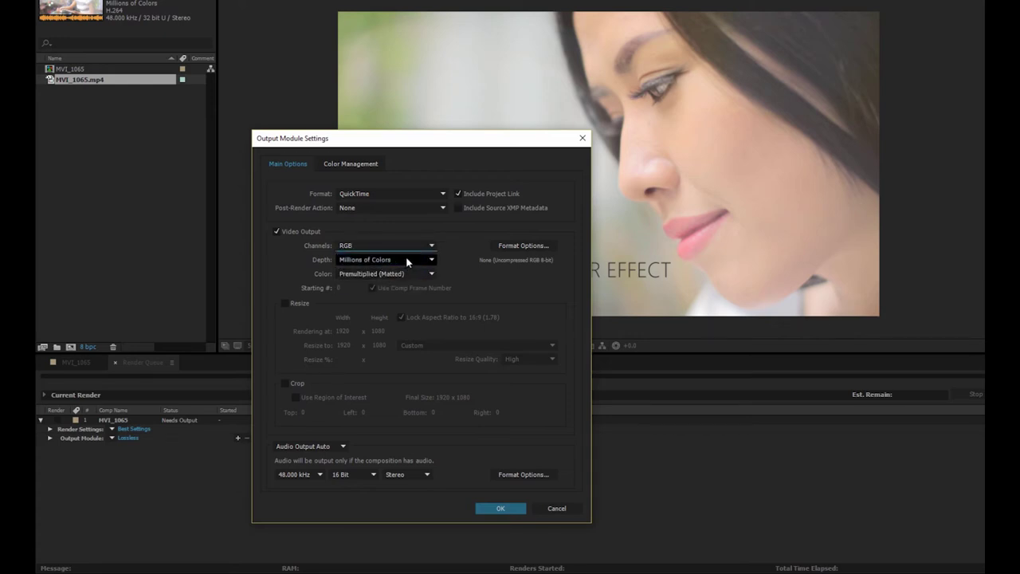
click(407, 261)
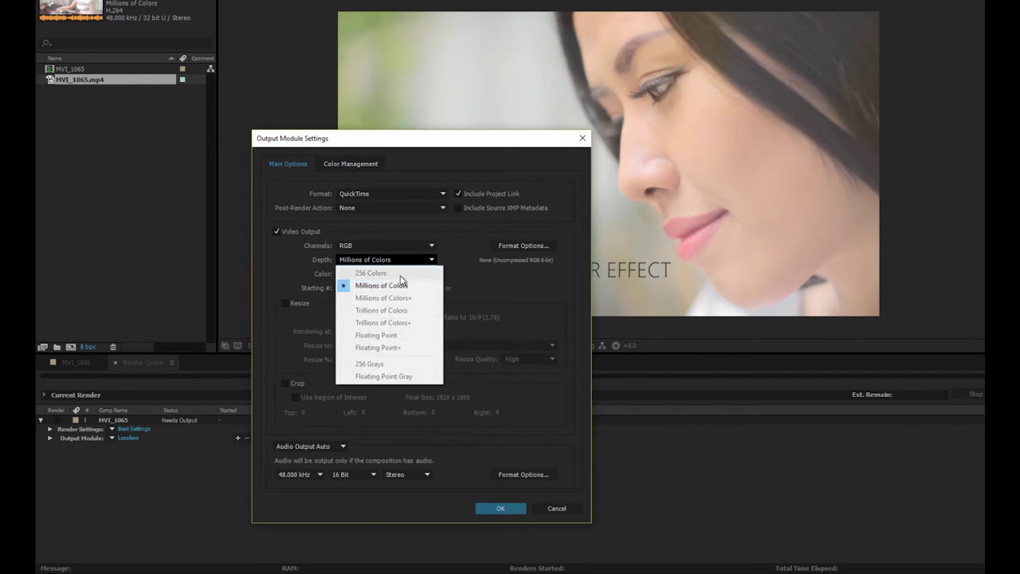
click(437, 255)
click(425, 275)
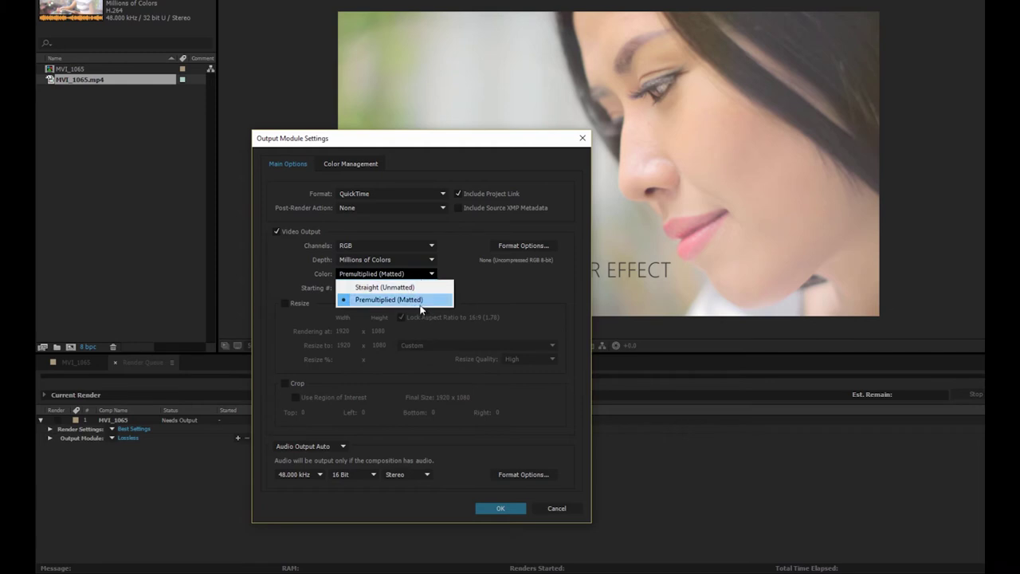
click(421, 302)
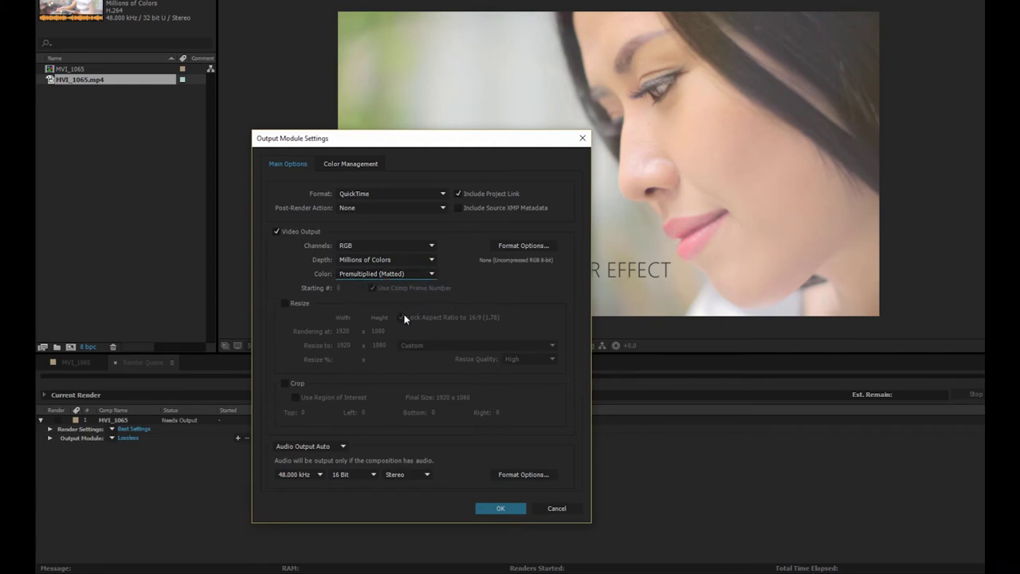
click(298, 303)
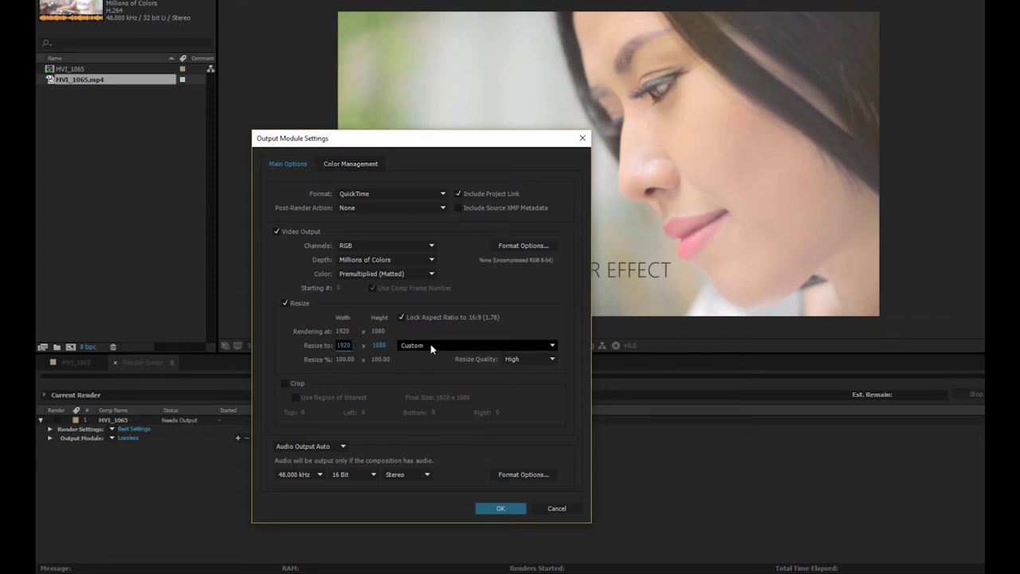
Keep Resize and Crop off so the output renders at full 1920 x 1080.
click(442, 348)
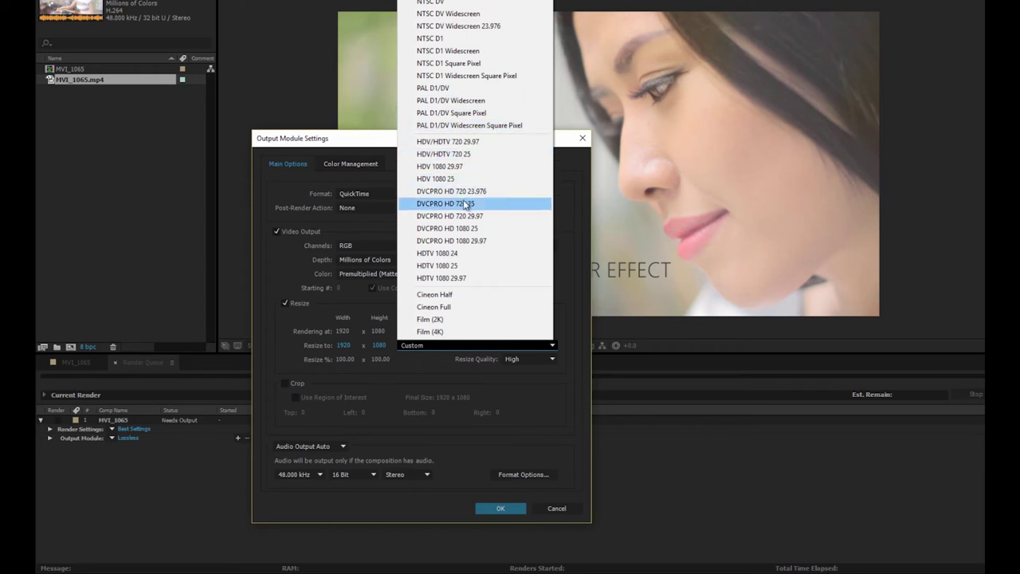
click(505, 366)
click(299, 305)
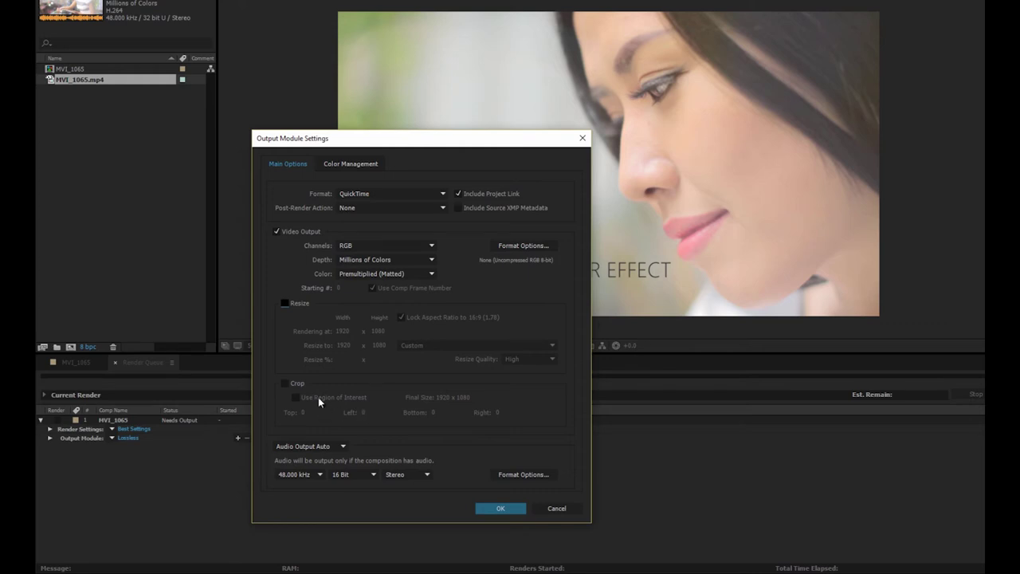
click(297, 384)
click(299, 382)
click(340, 449)
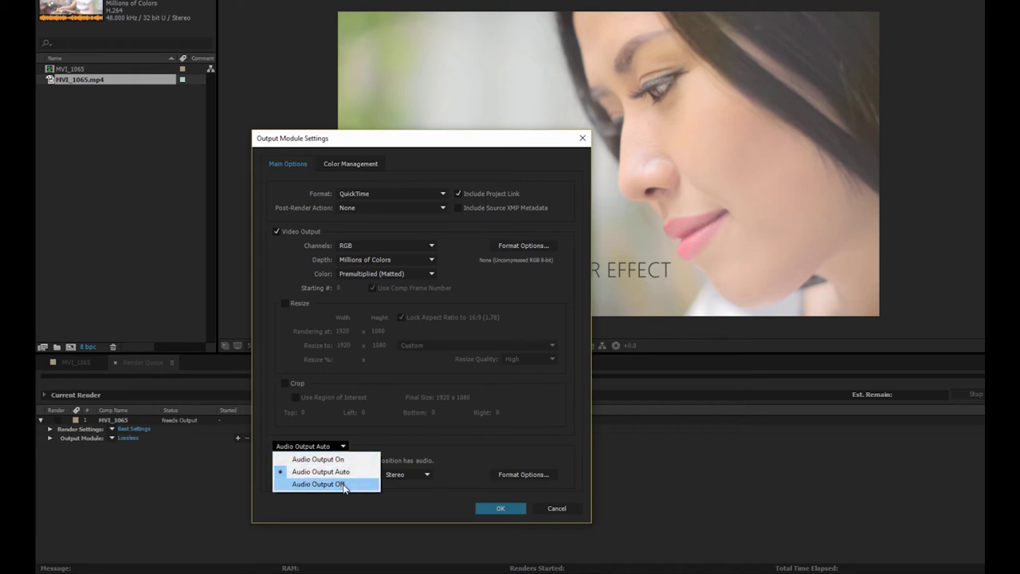
click(396, 437)
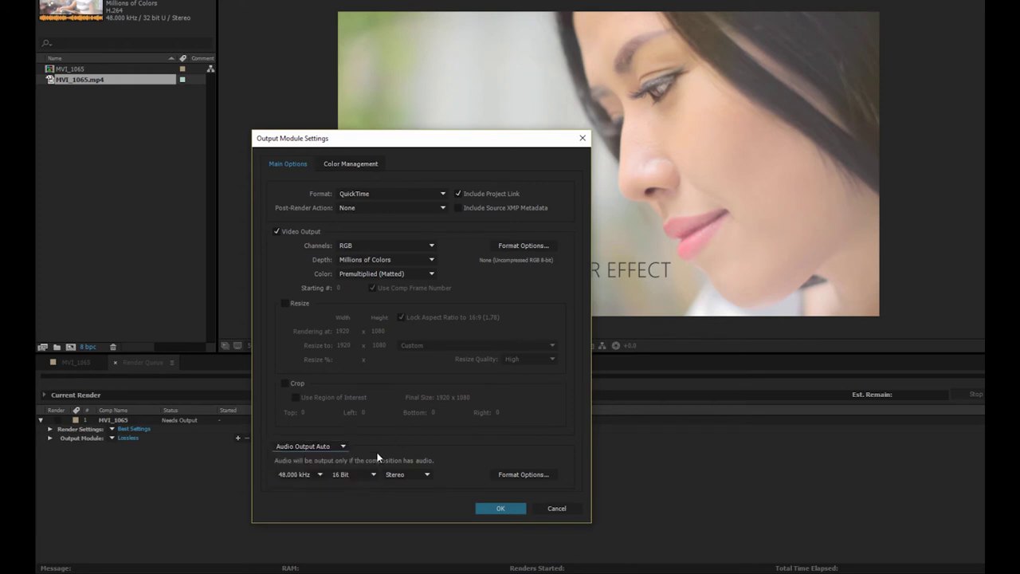
click(315, 475)
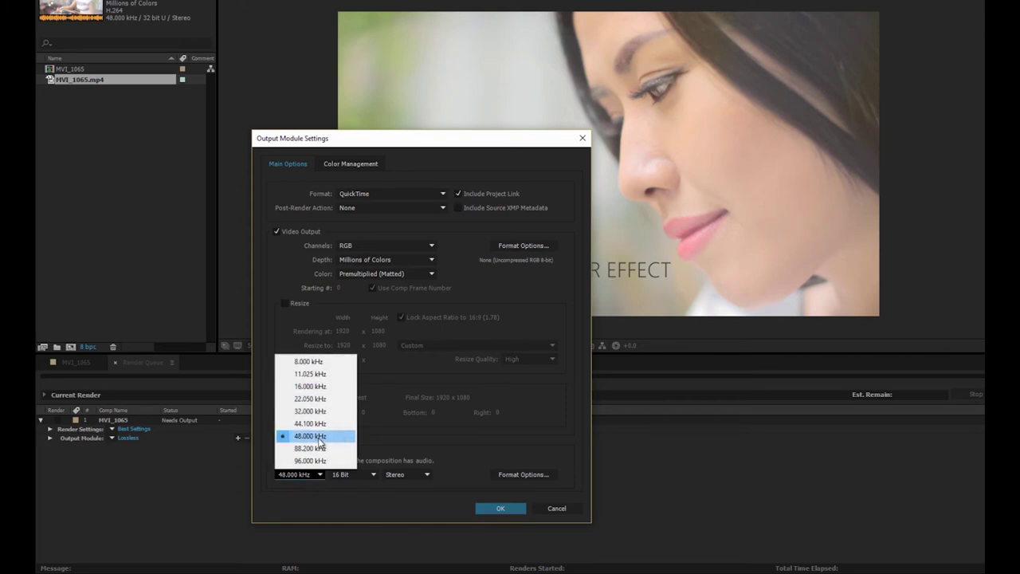
click(339, 493)
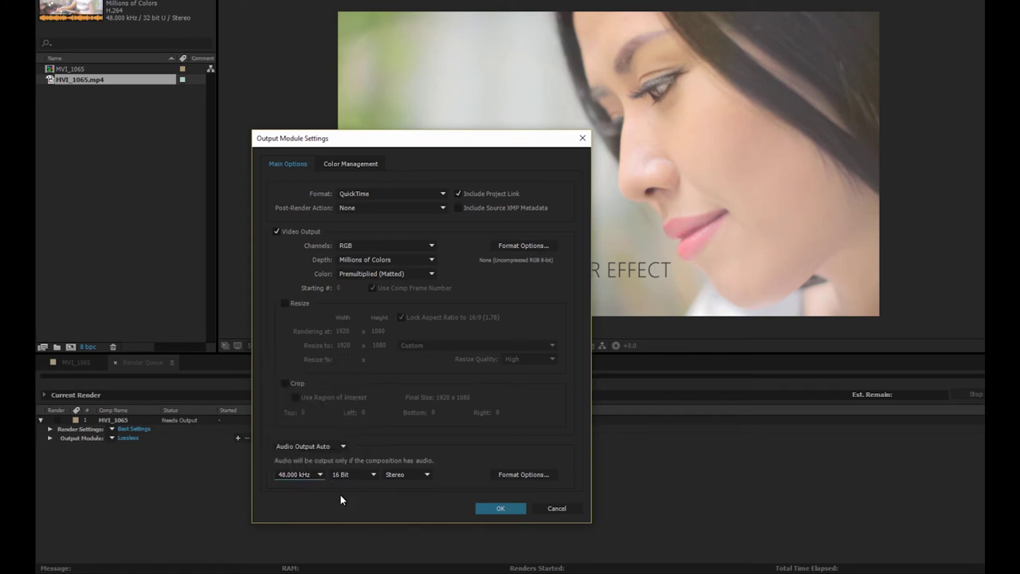
click(359, 473)
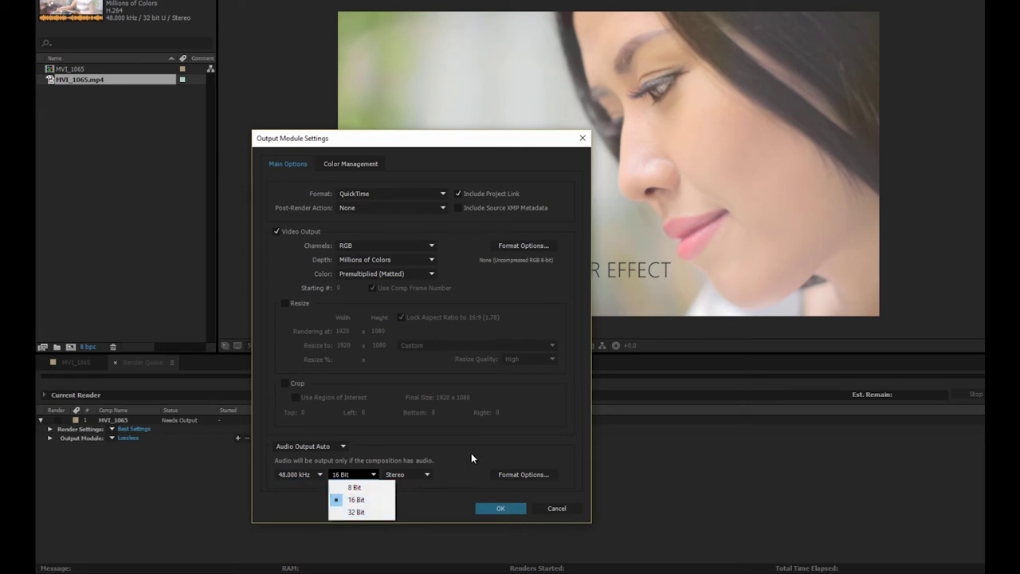
click(424, 475)
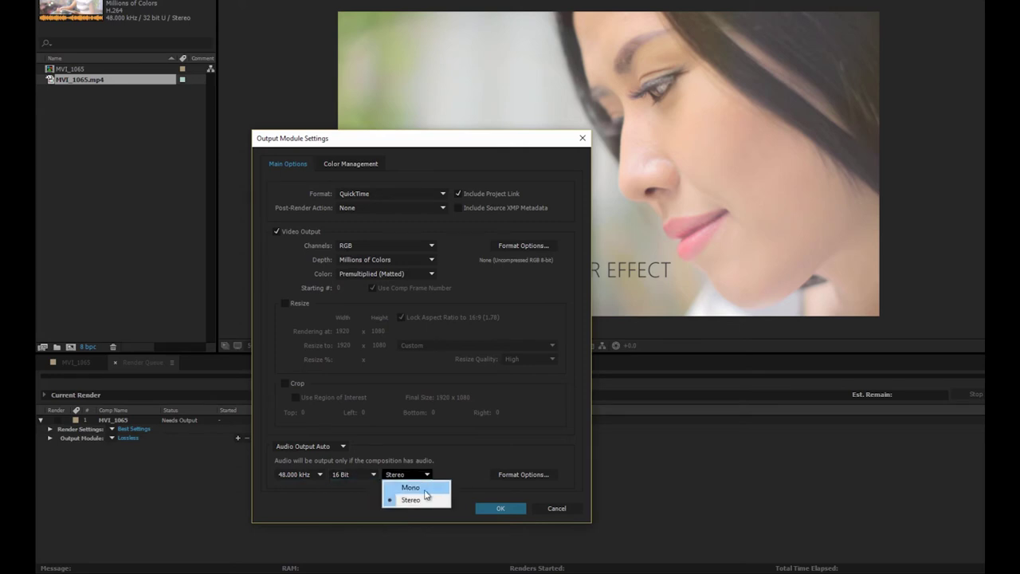
click(425, 502)
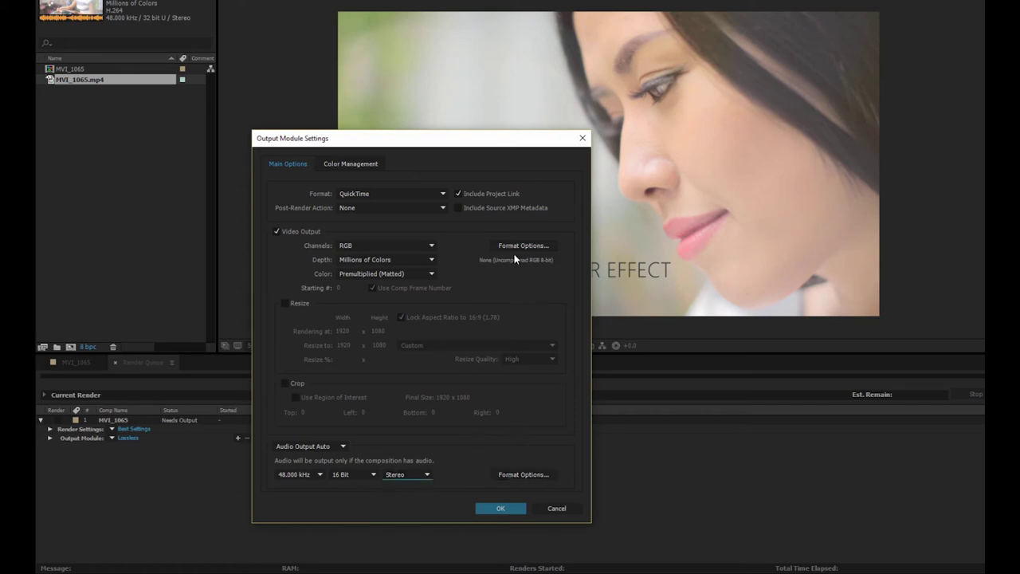
Open QuickTime Options, check the Audio tab, and show the Video Codec list.
click(538, 245)
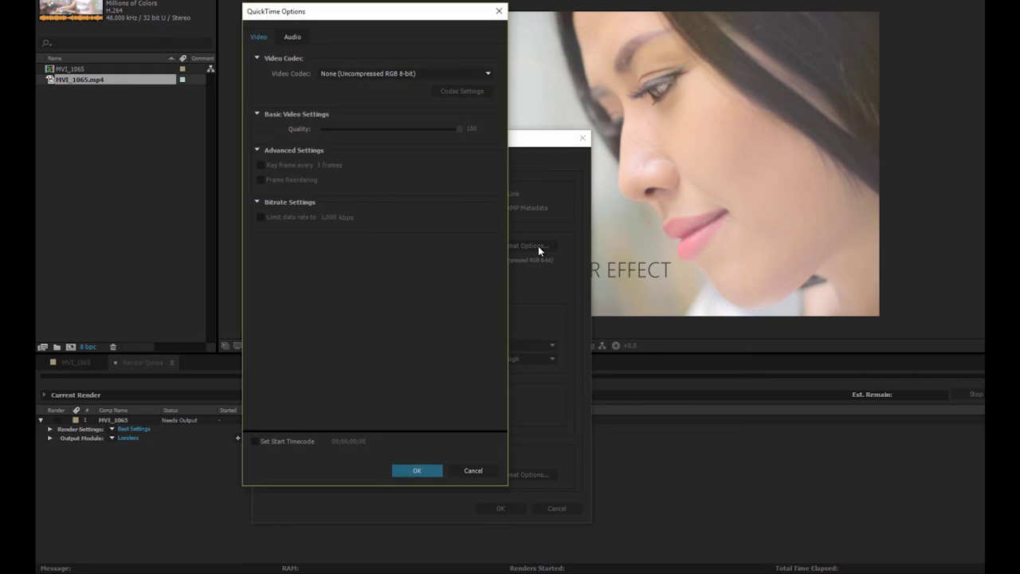
mouse_move(385, 17)
mouse_down()
mouse_move(543, 112)
mouse_move(667, 64)
mouse_up()
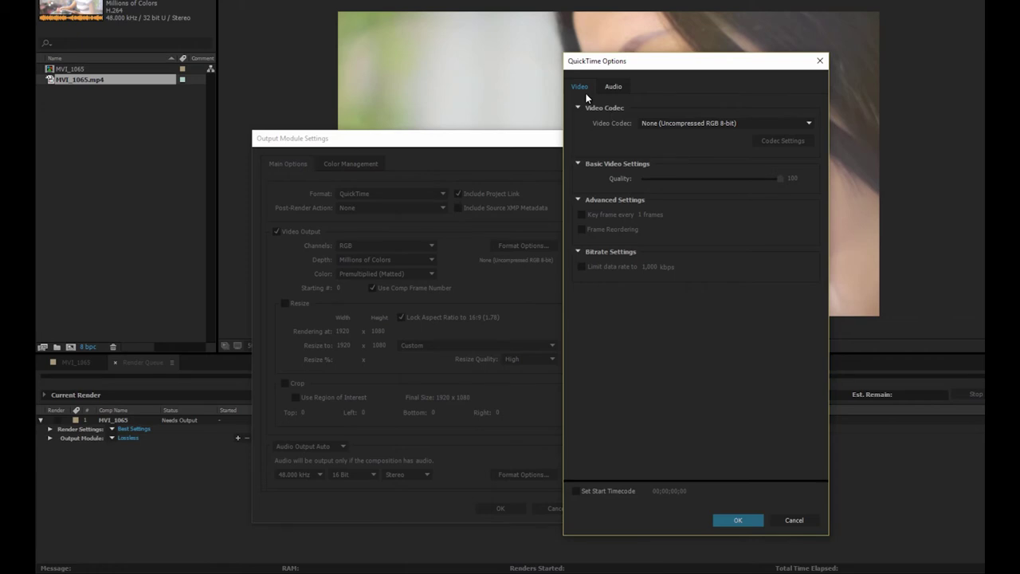
click(612, 86)
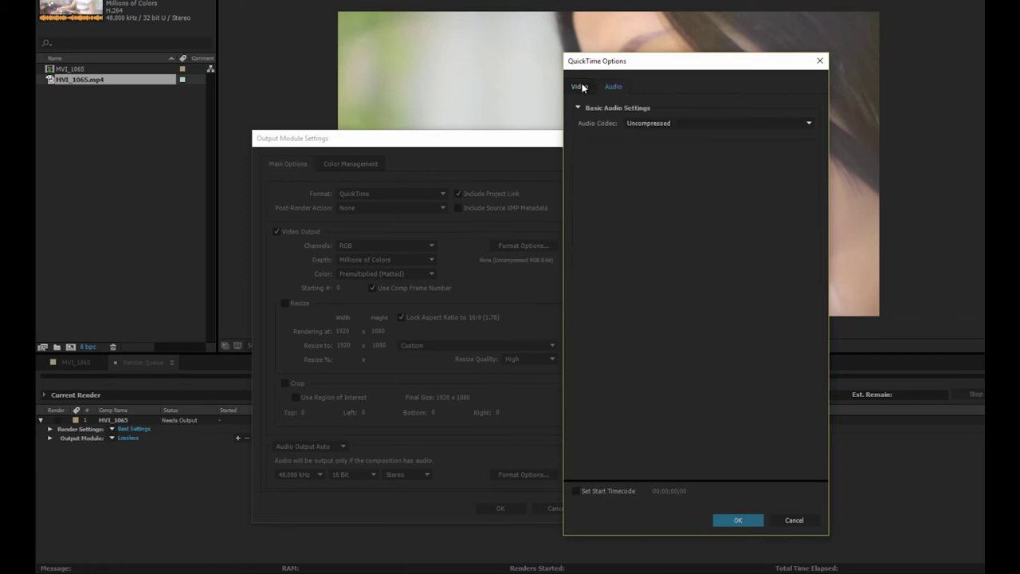
click(580, 87)
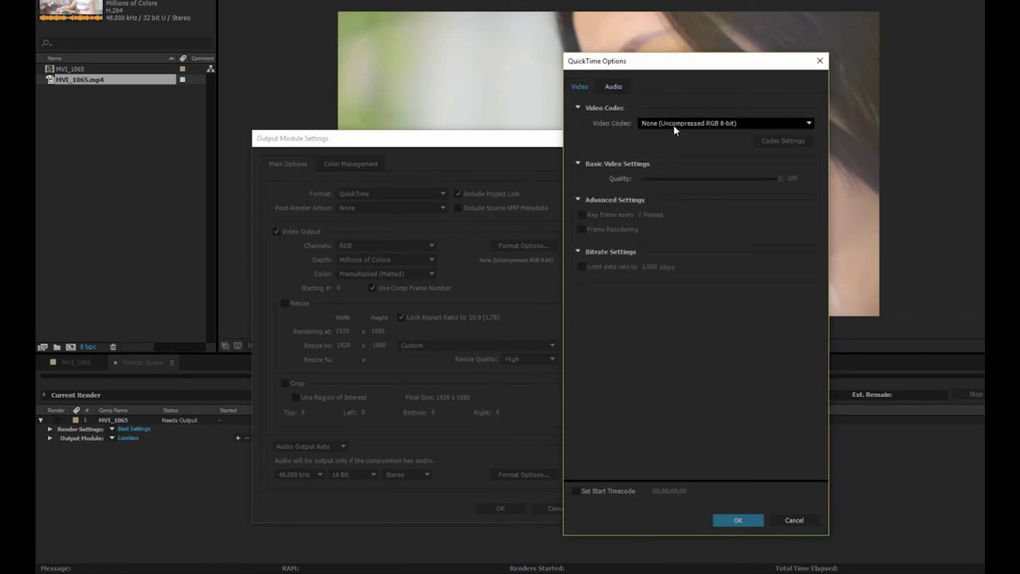
click(674, 125)
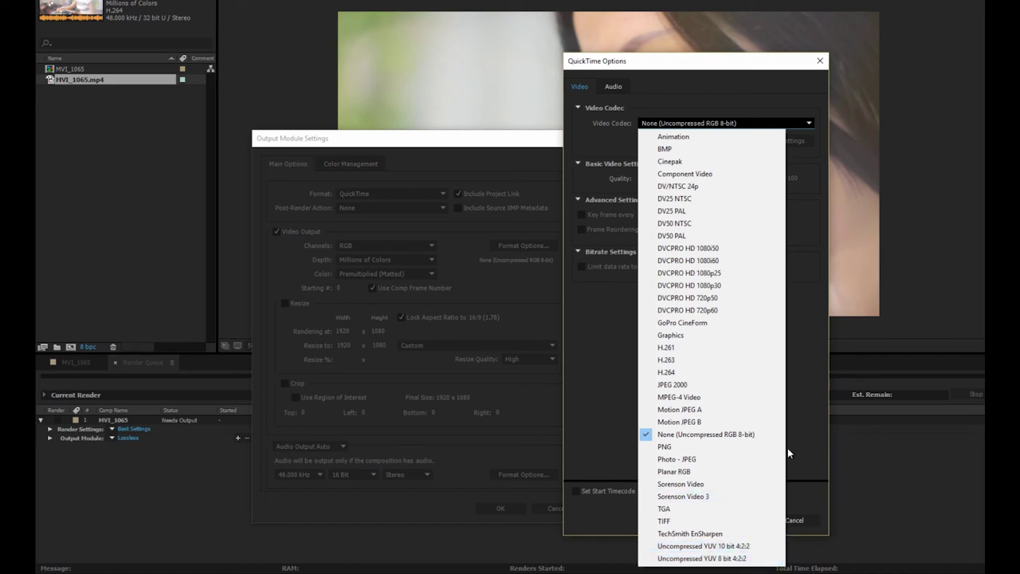
Choose H.264 as the QuickTime video codec, keeping Quality at 100.
click(806, 343)
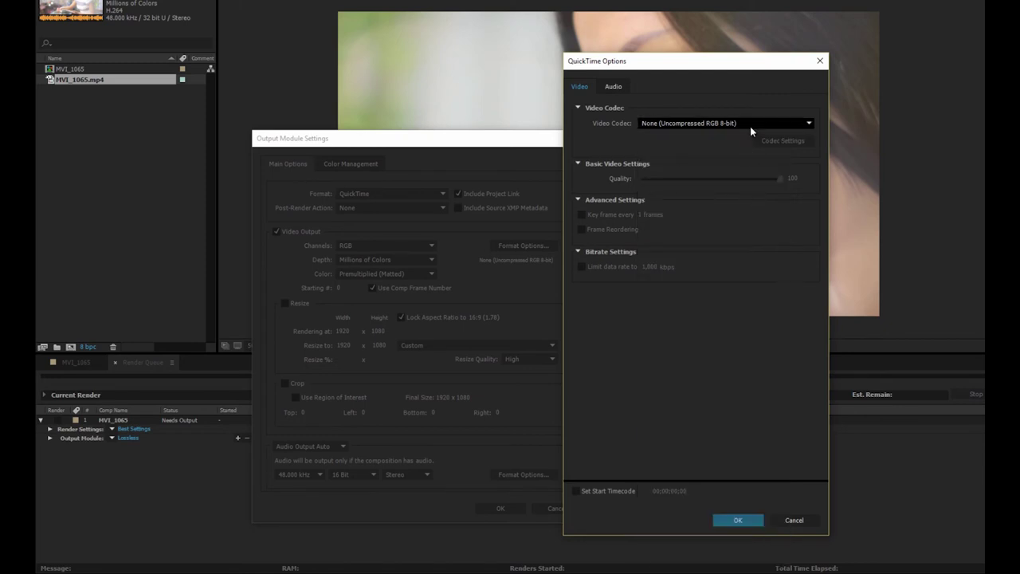
click(750, 125)
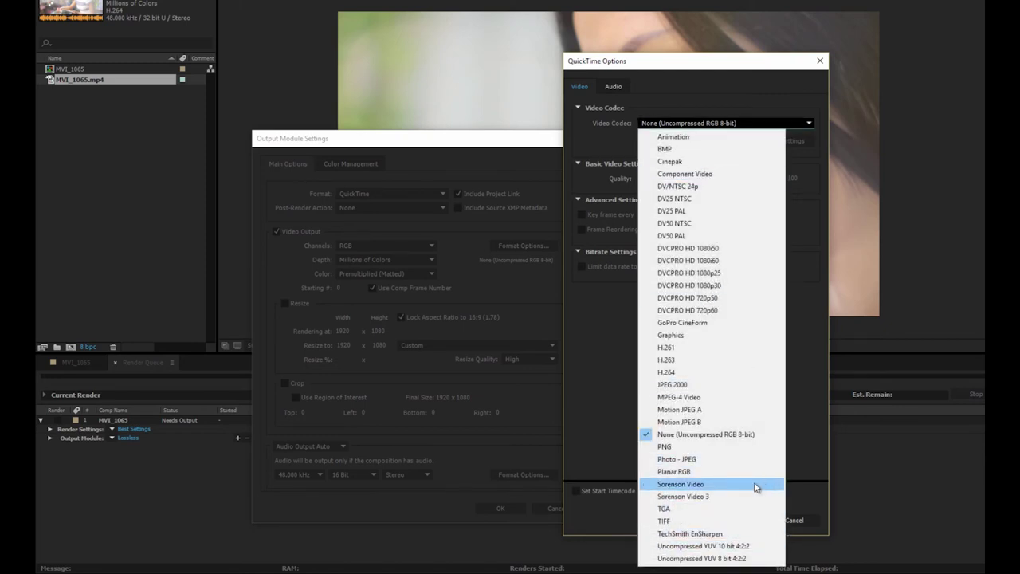
click(798, 410)
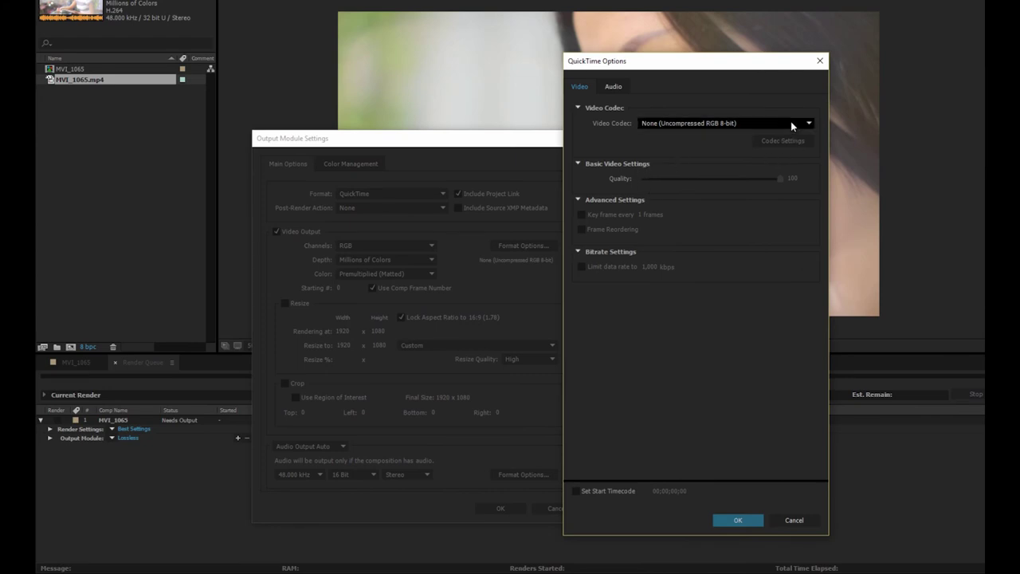
click(791, 121)
click(691, 372)
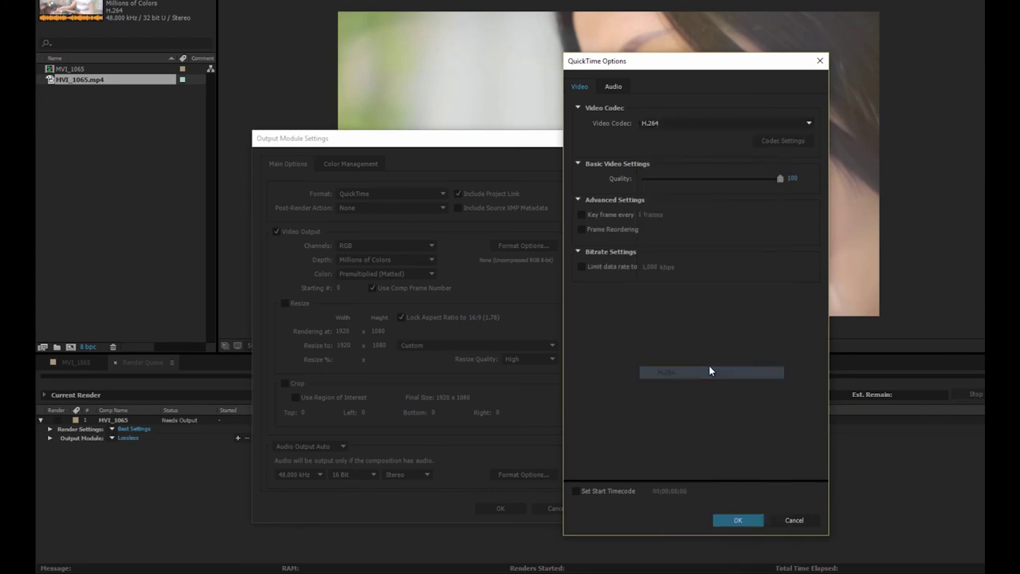
click(702, 124)
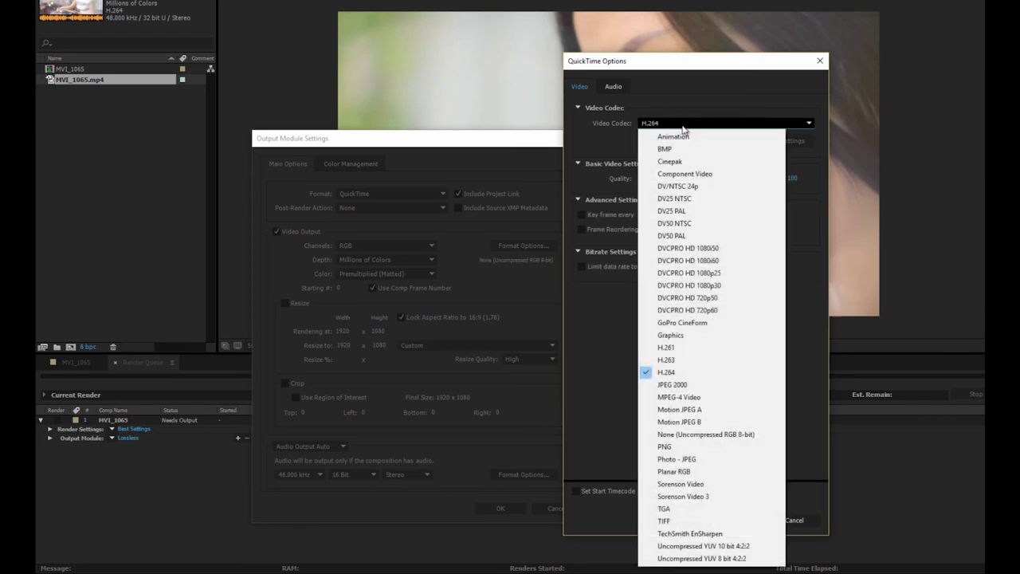
click(666, 372)
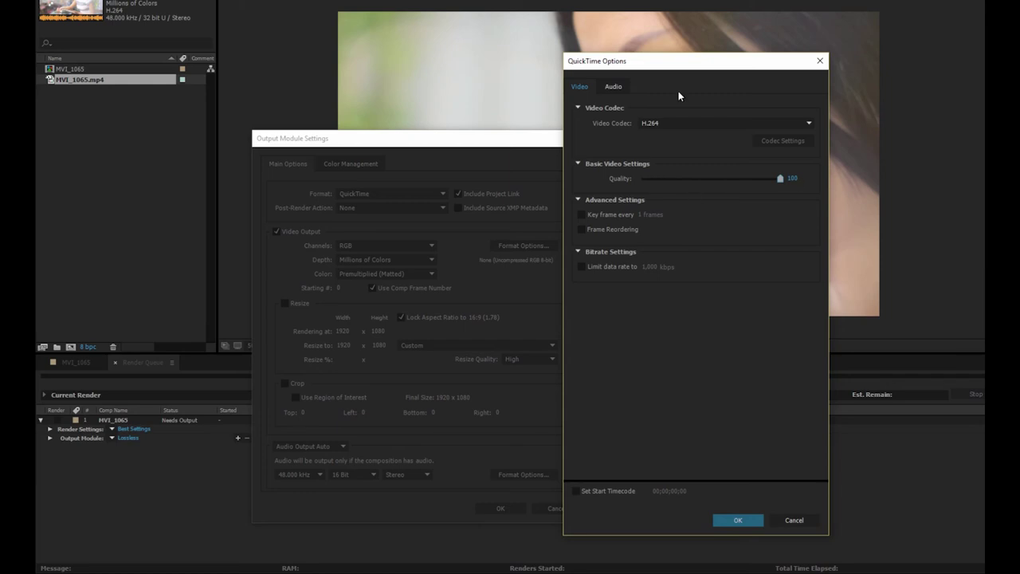
Try AAC and Apple Lossless, settle on Uncompressed audio, and close QuickTime Options.
click(621, 90)
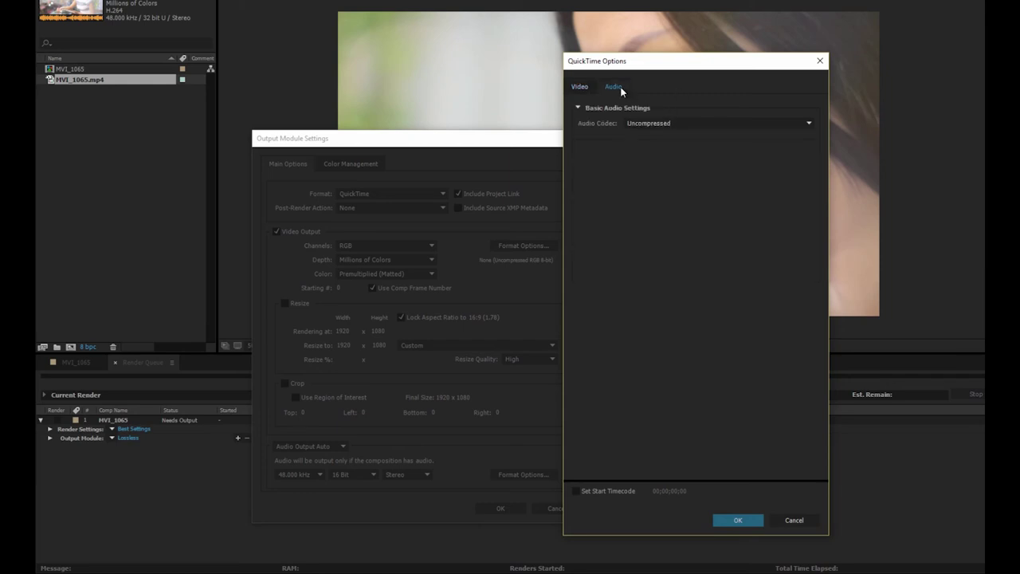
click(675, 124)
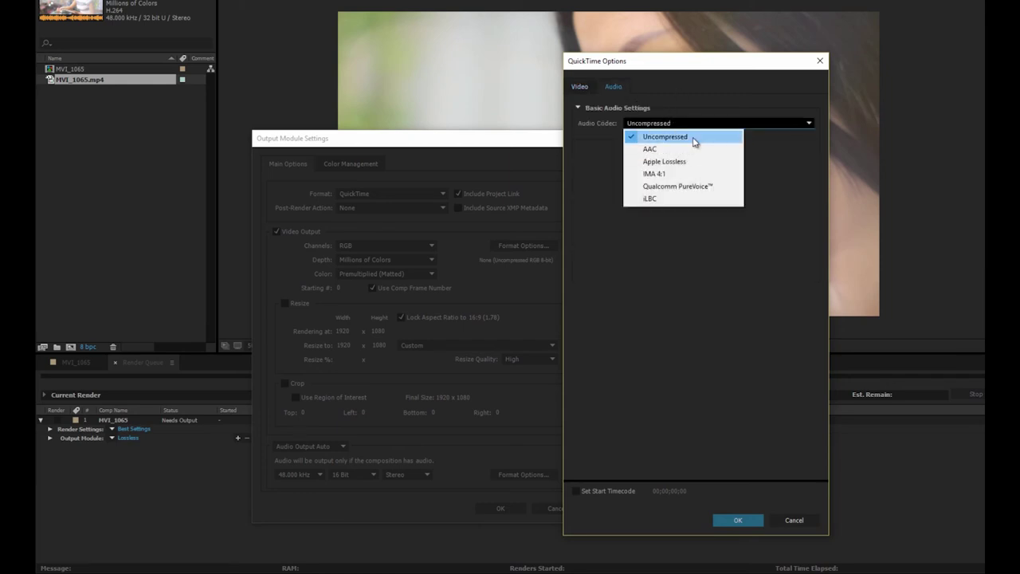
click(690, 149)
click(695, 124)
click(686, 163)
click(695, 124)
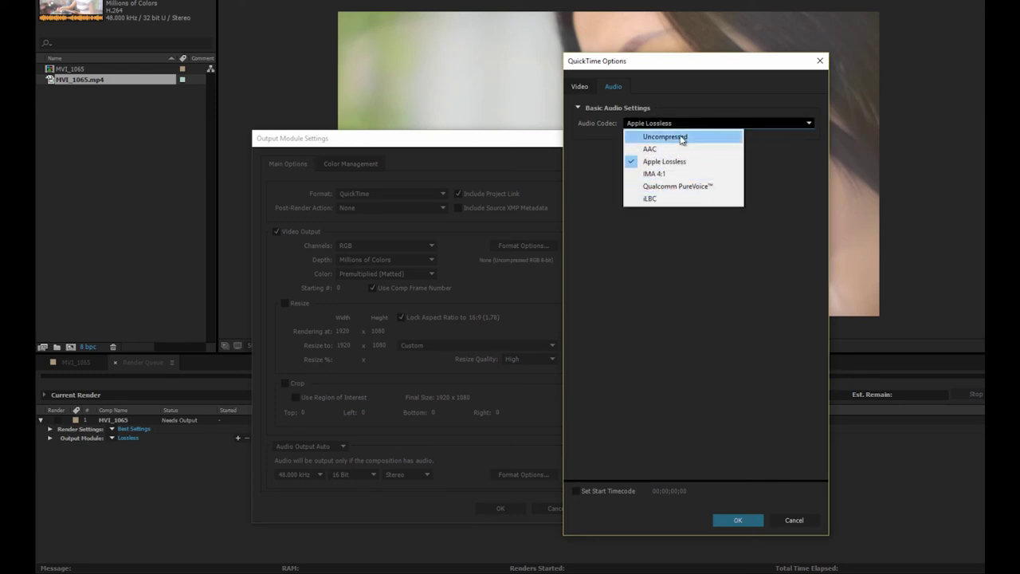
click(682, 138)
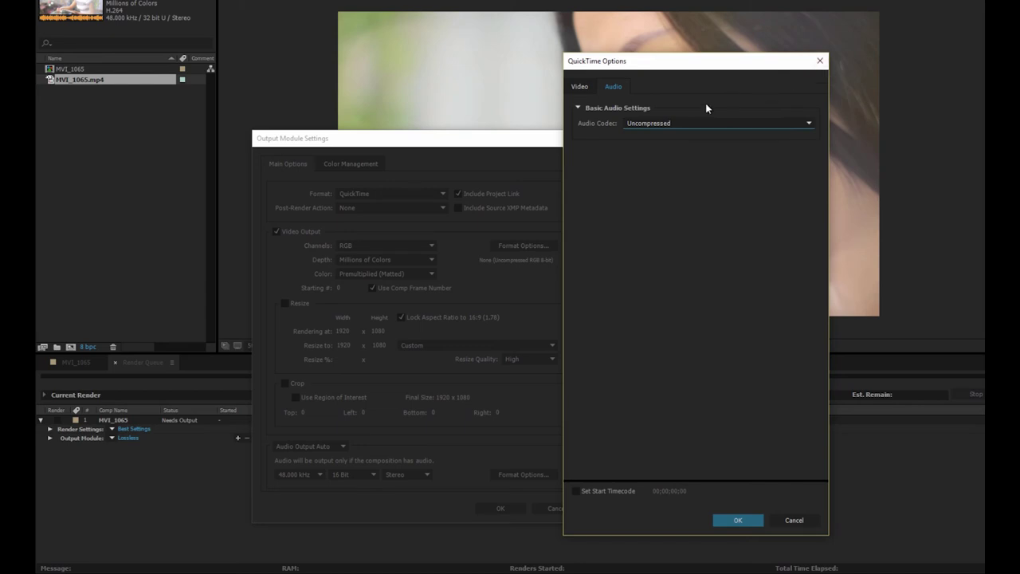
click(658, 124)
click(659, 126)
click(819, 61)
click(535, 475)
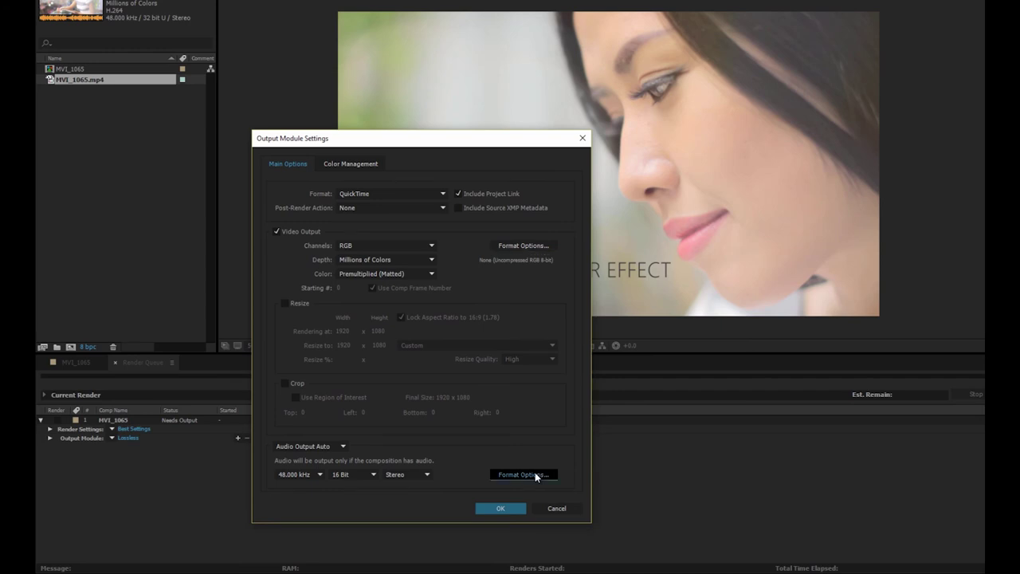
Close the QuickTime options and Output Module Settings, leaving the output as is.
click(582, 88)
click(614, 87)
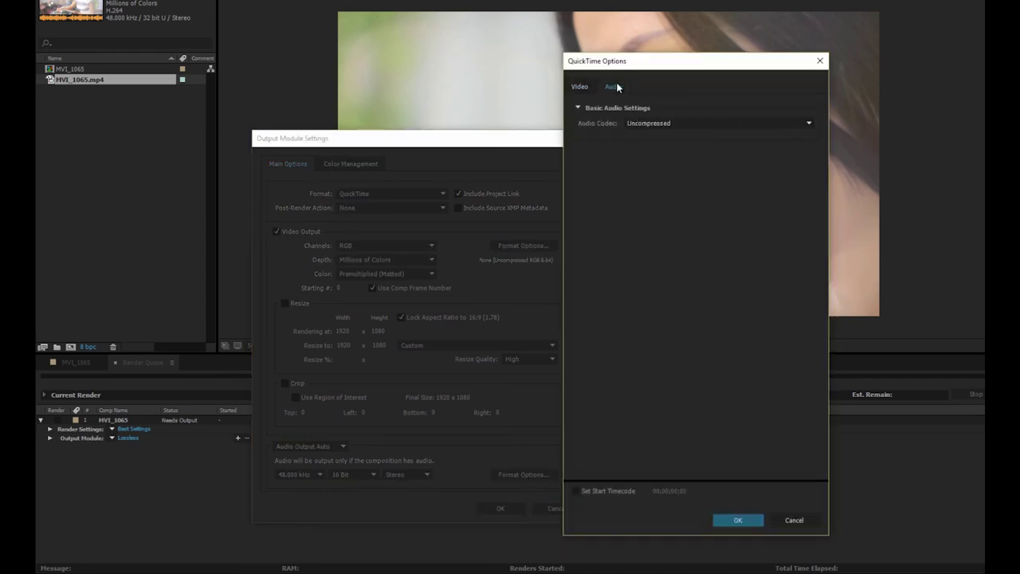
click(822, 65)
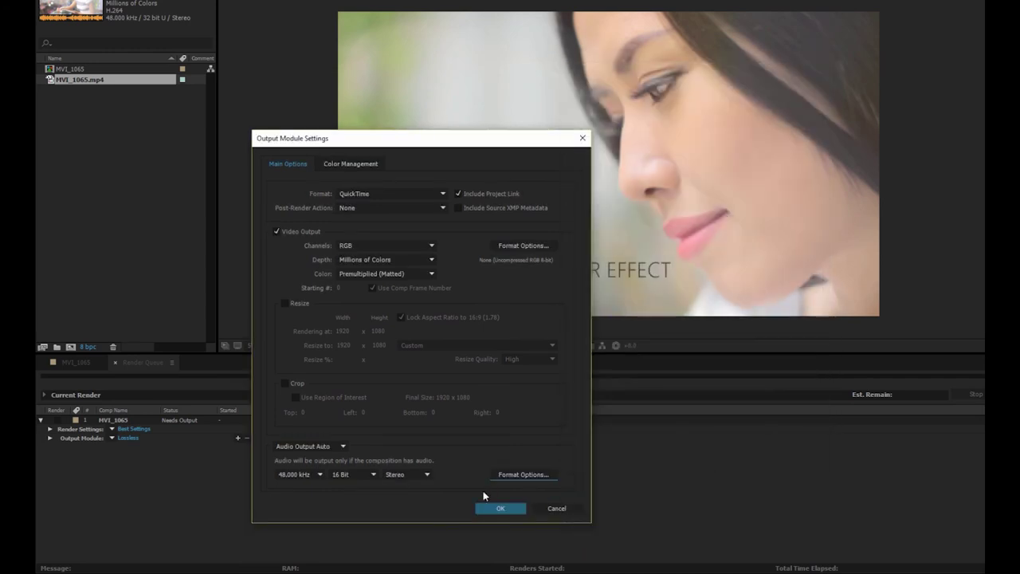
click(553, 509)
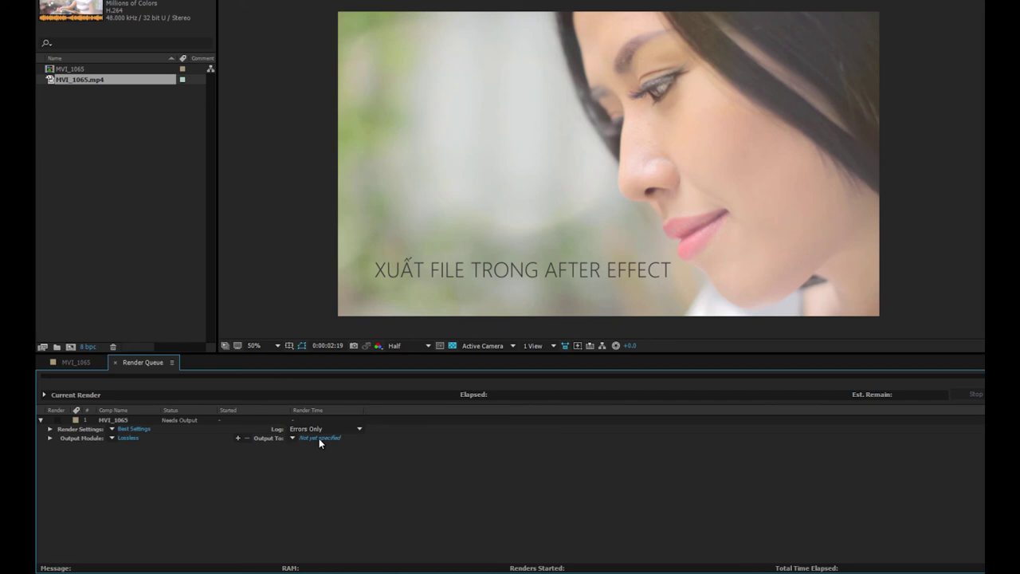
Output MVI_1065.avi as AVI into the Khoa hoc Topica folder and render the queue.
click(319, 439)
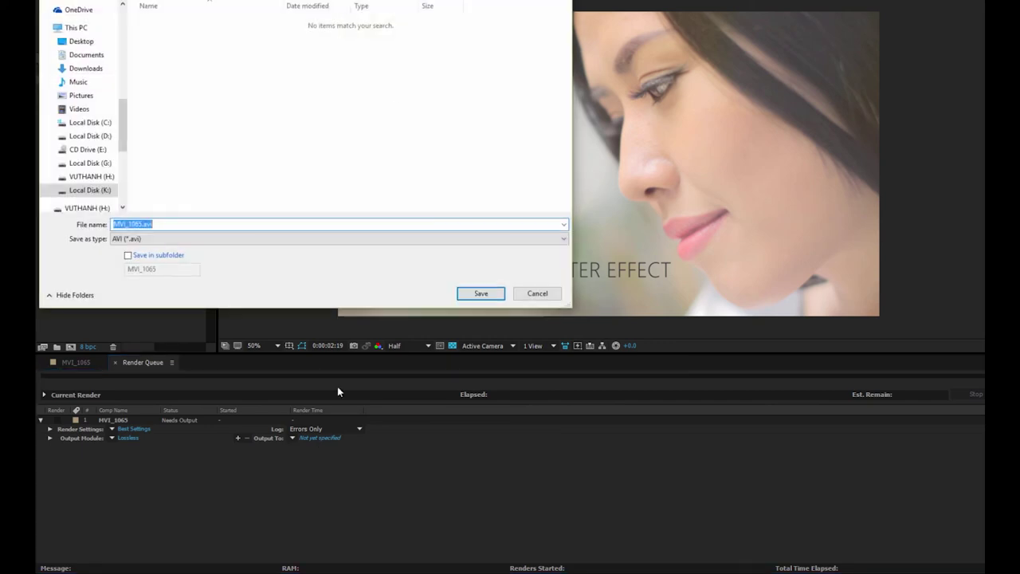
drag(382, 0, 610, 65)
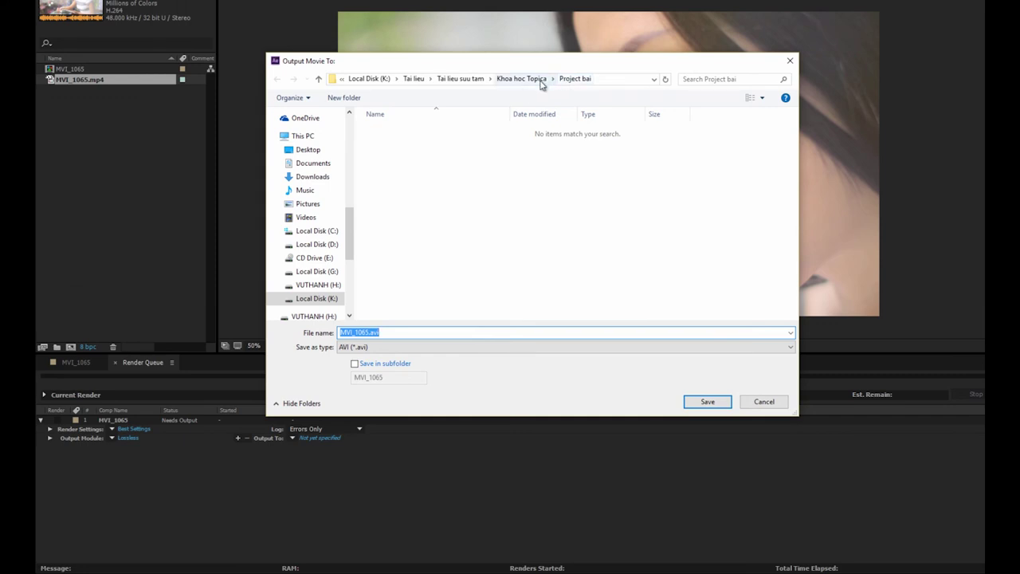
click(538, 80)
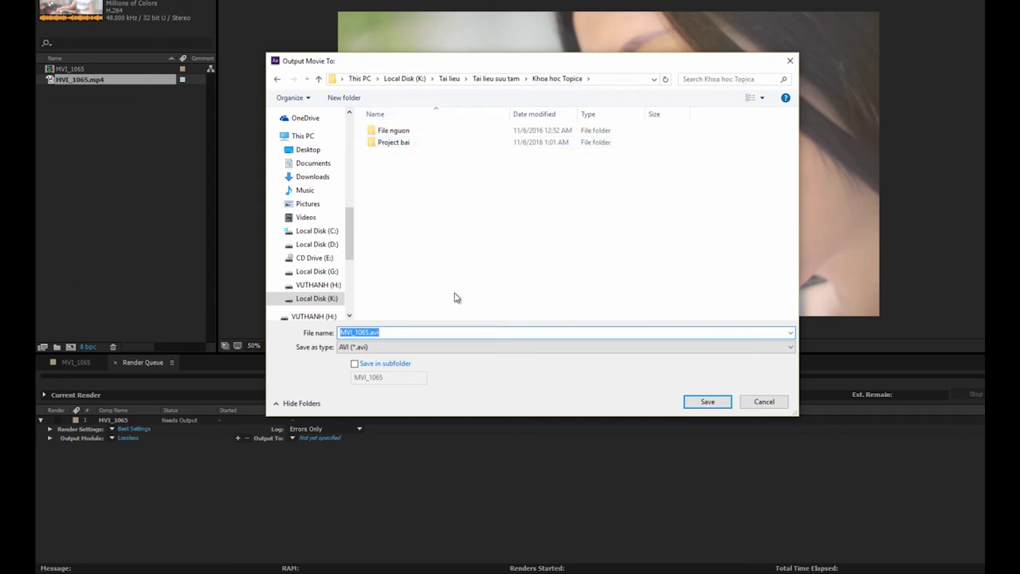
click(387, 351)
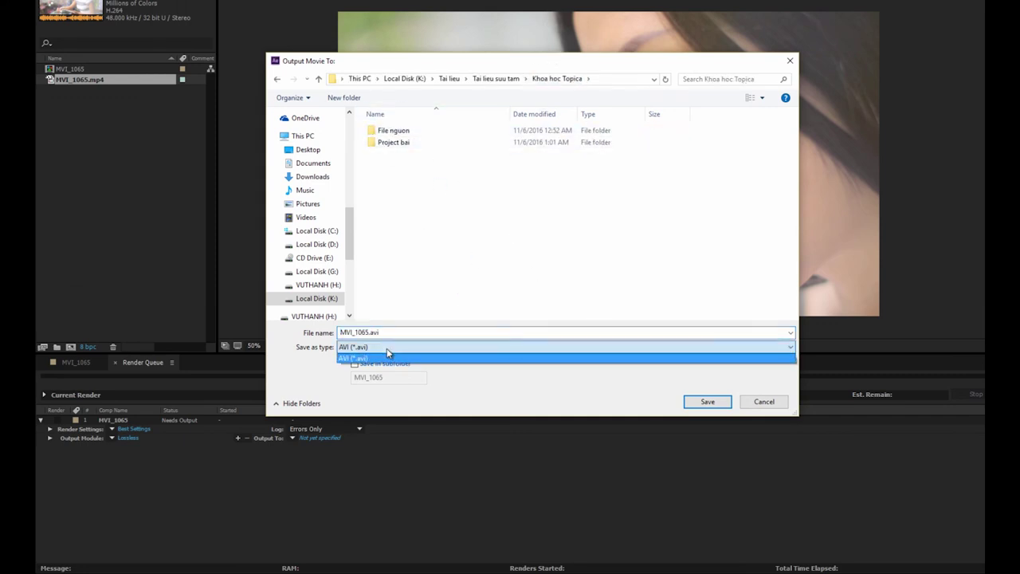
click(387, 357)
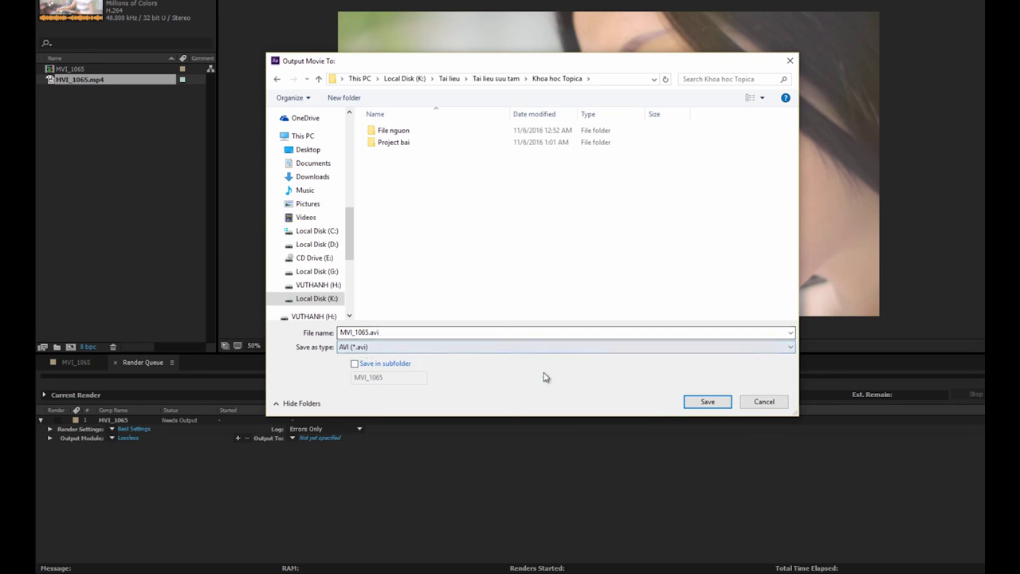
click(703, 405)
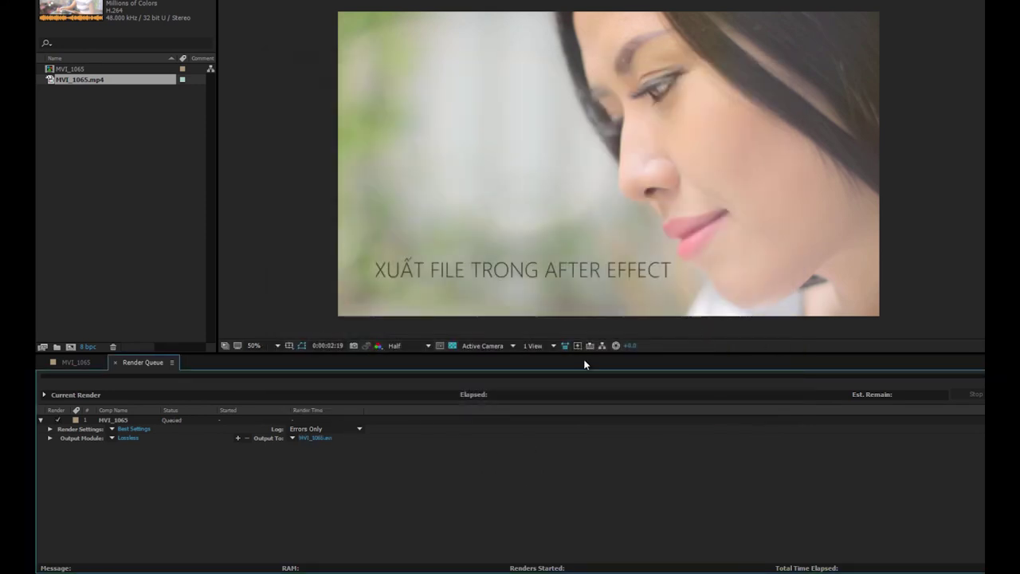
key(Return)
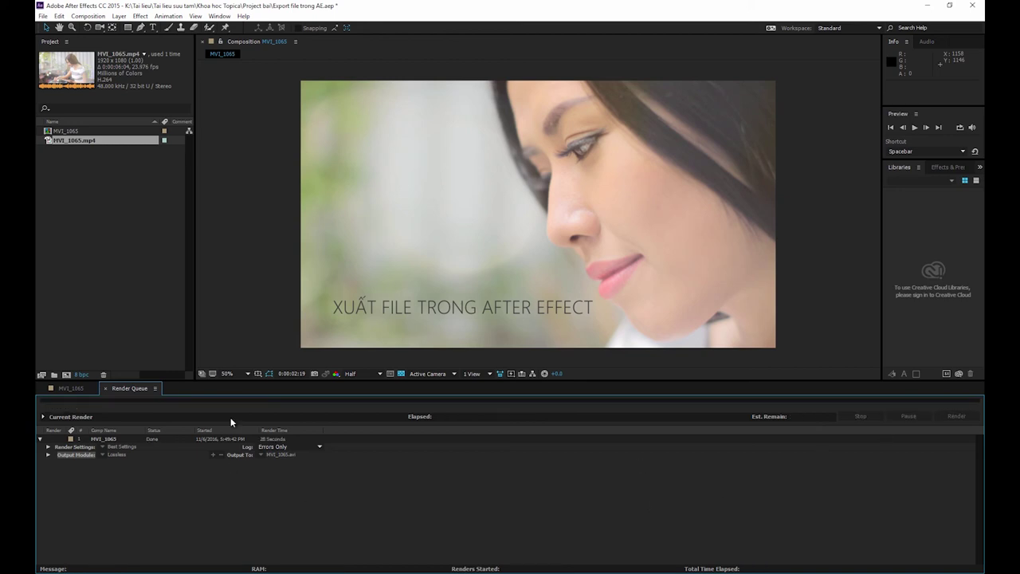
Return to the MVI_1065 timeline and scrub the footage from 0:00:01:07.
click(72, 388)
click(511, 407)
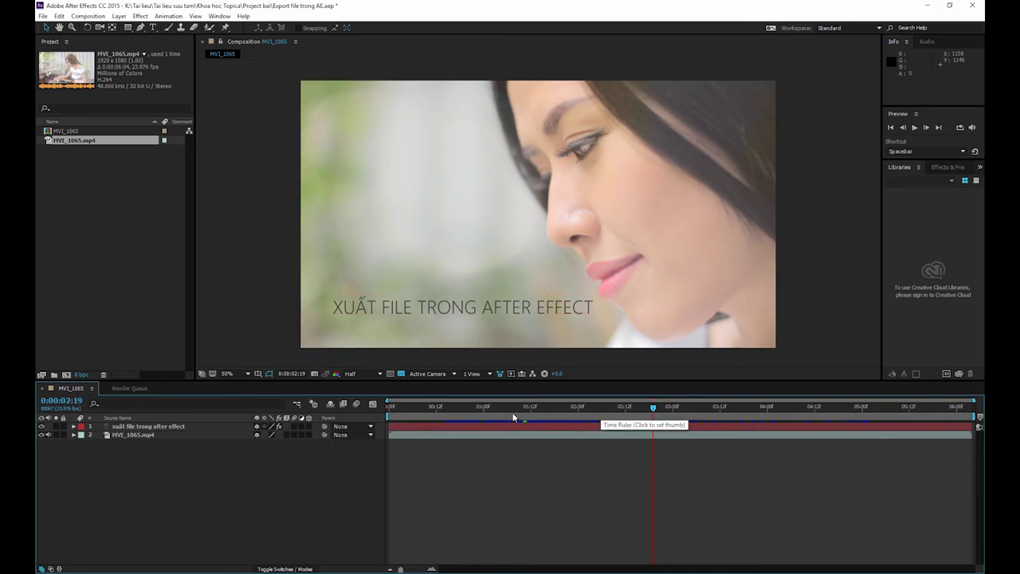
mouse_move(474, 413)
mouse_down()
mouse_move(746, 434)
mouse_move(690, 427)
mouse_up()
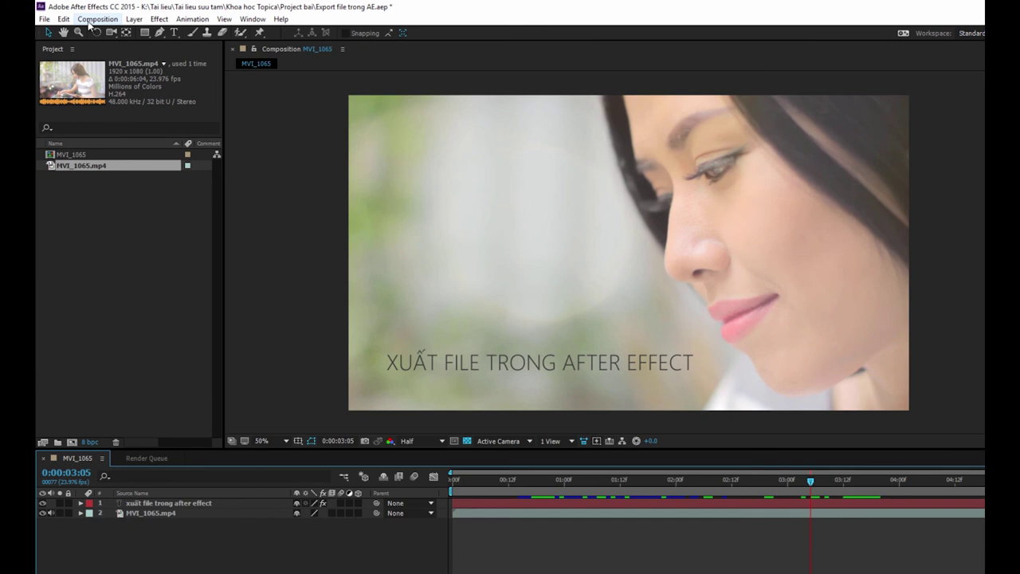
Set the playhead to 0:00:03:05 and add MVI_1065 to the Adobe Media Encoder queue.
click(96, 19)
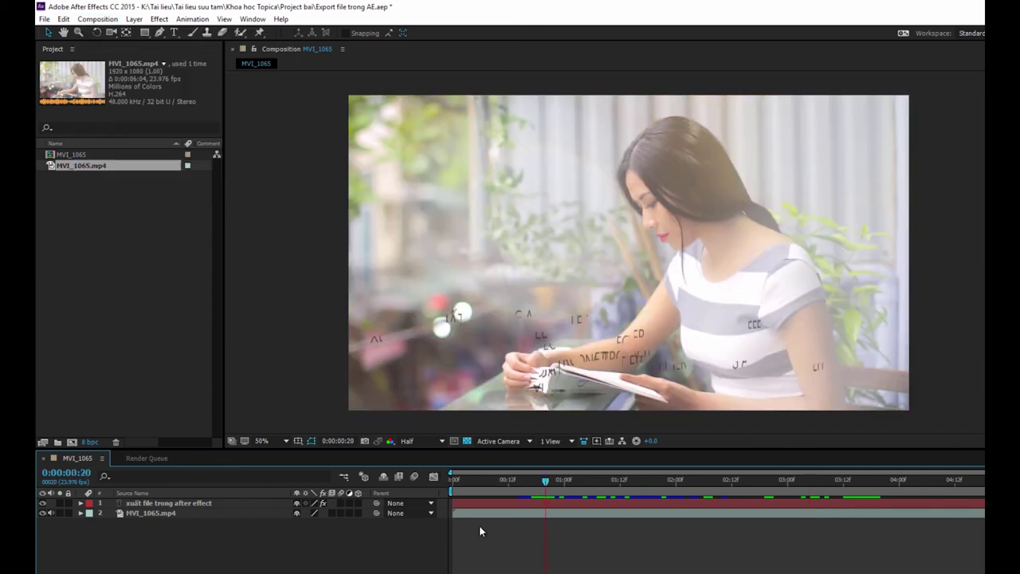
click(810, 480)
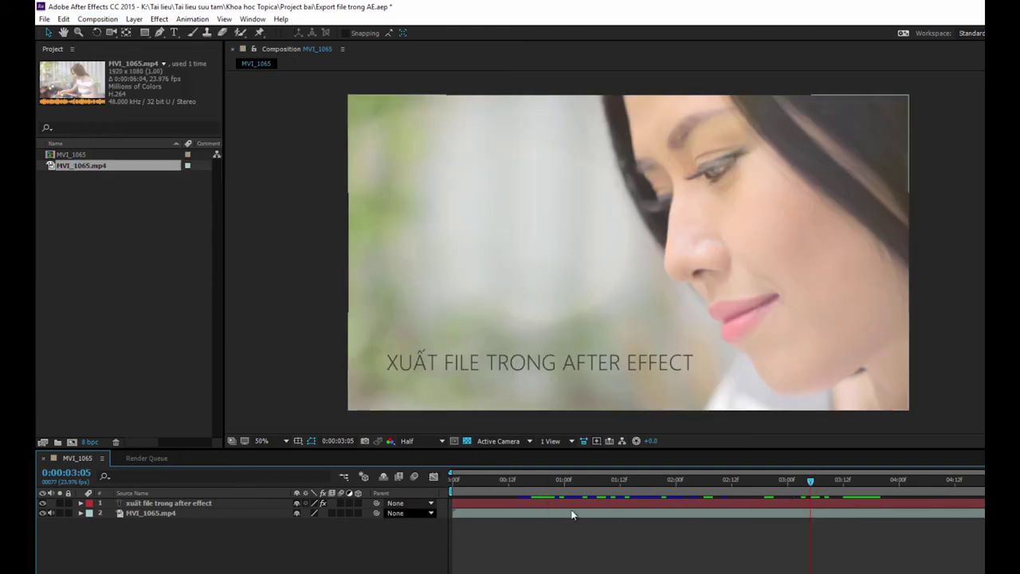
click(97, 18)
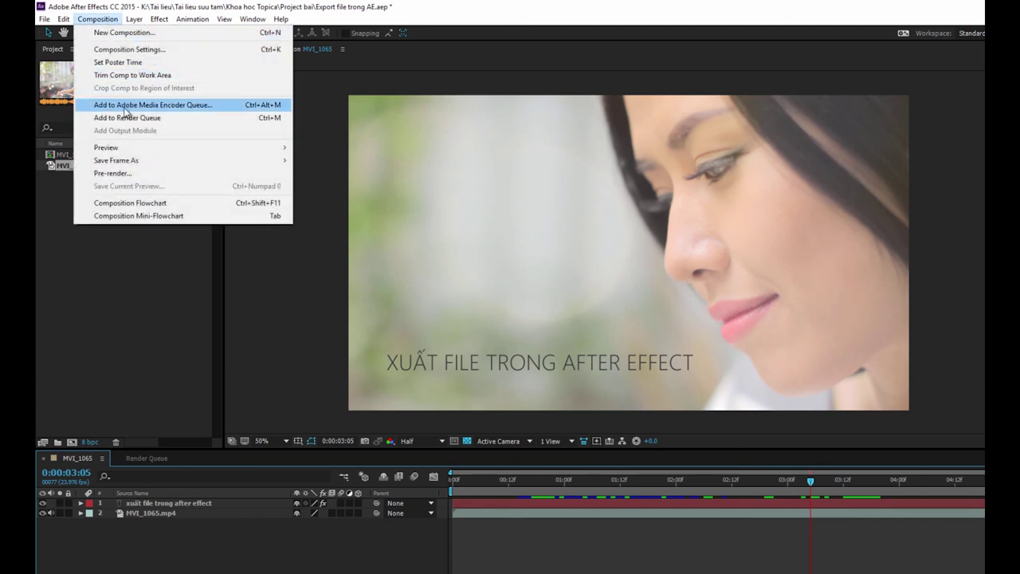
click(125, 107)
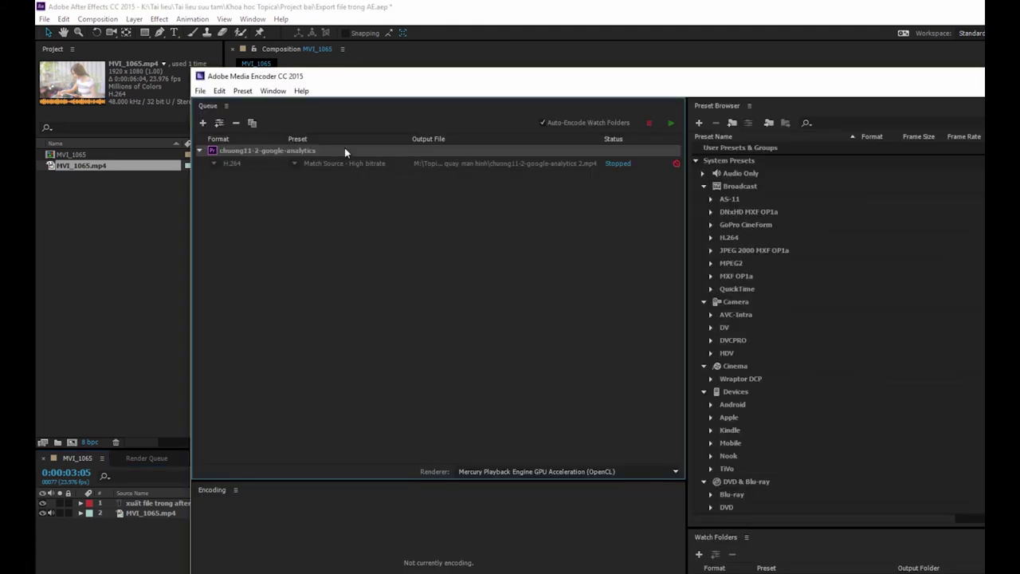
Remove the stopped chuong11-2-google-analytics job and open MVI_1065's export settings.
right_click(345, 151)
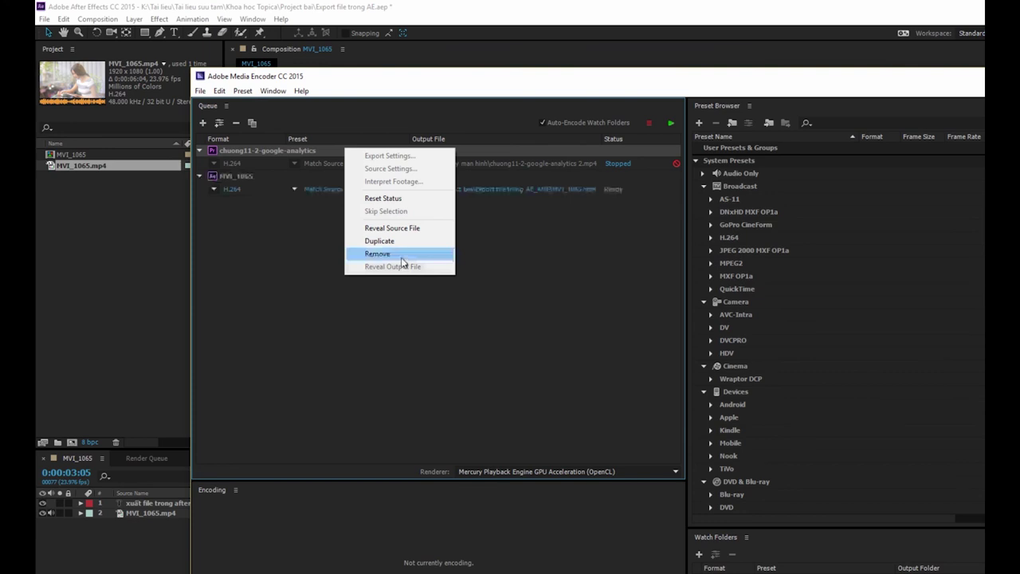
key(Escape)
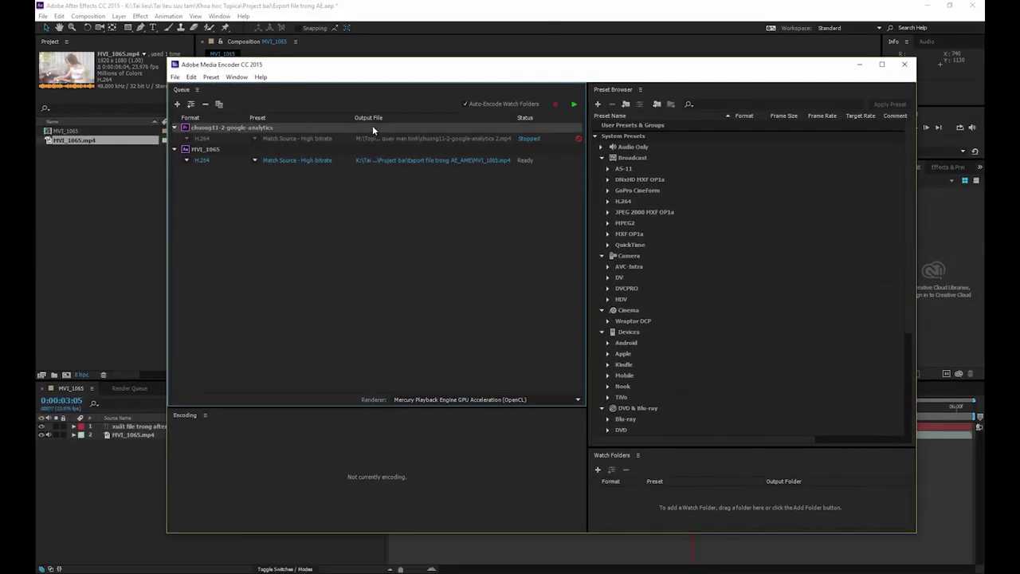
right_click(373, 127)
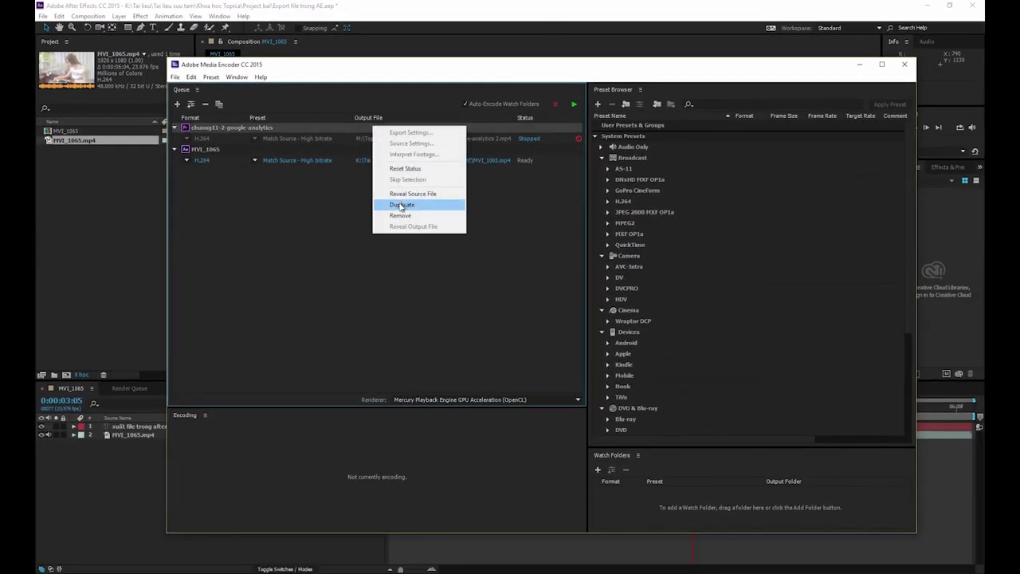
click(418, 215)
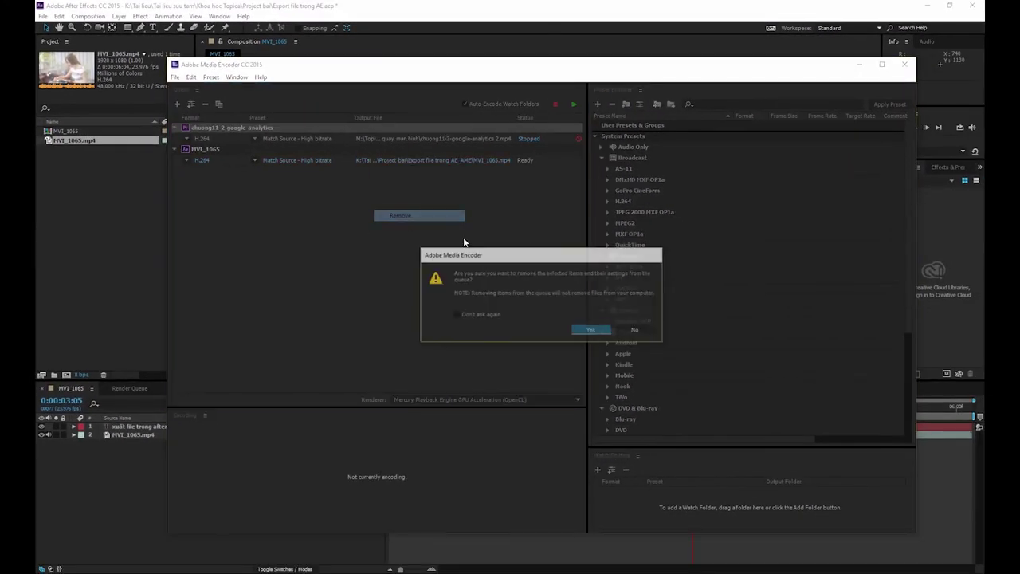
click(606, 330)
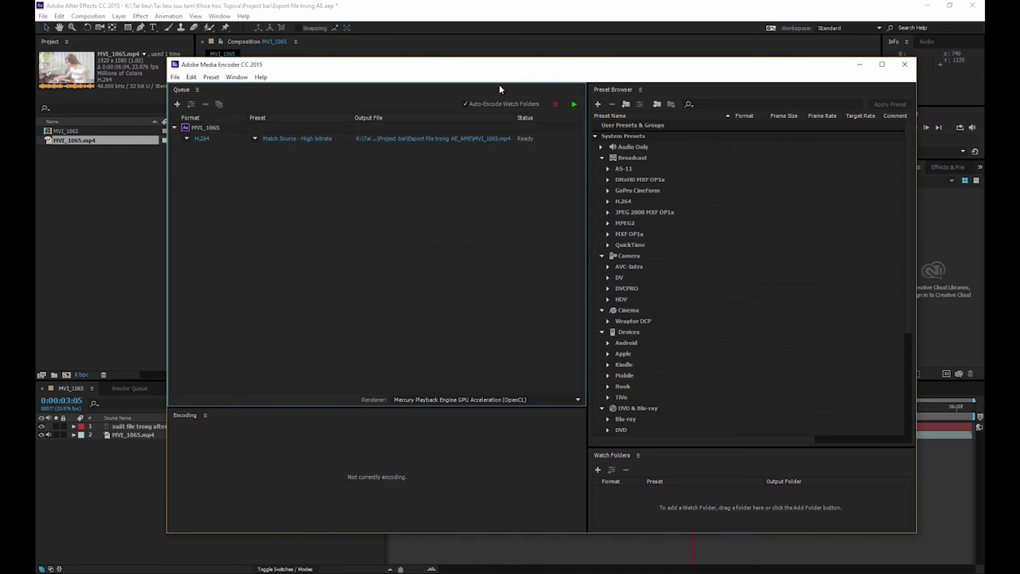
drag(503, 68, 484, 71)
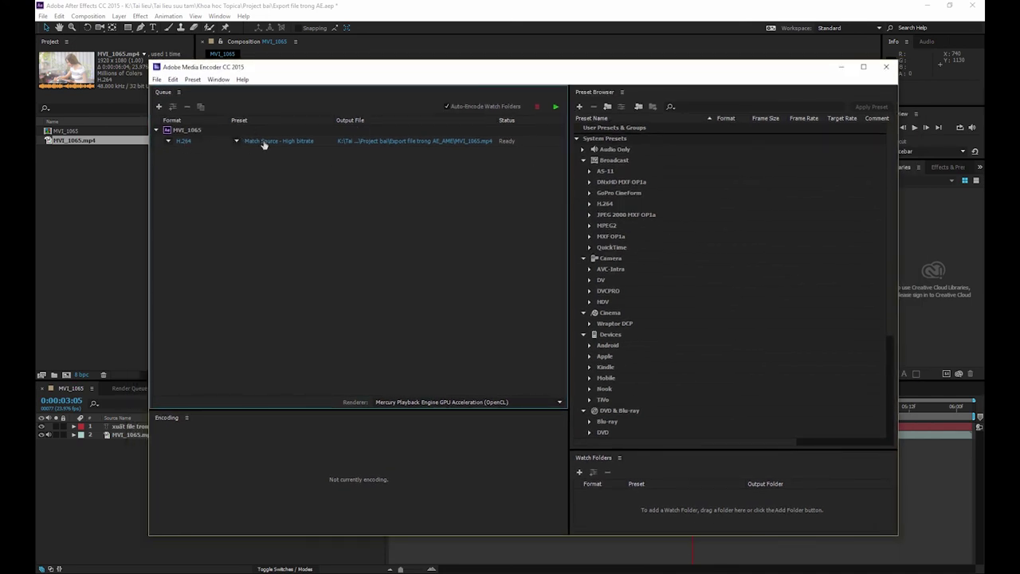
click(263, 141)
Preview the export about two seconds in and keep H.264 as the format.
drag(431, 87, 504, 89)
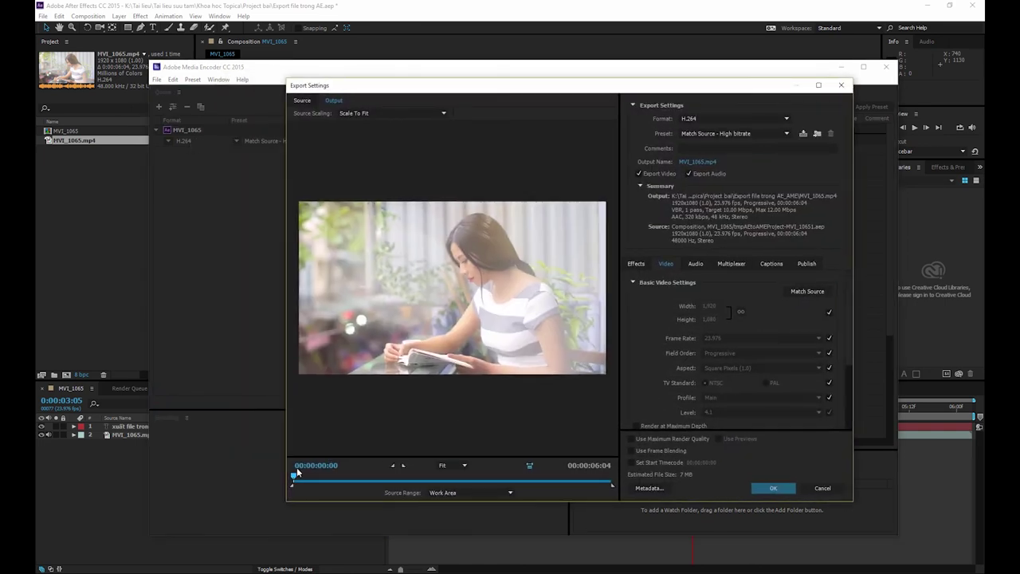
drag(294, 478, 419, 478)
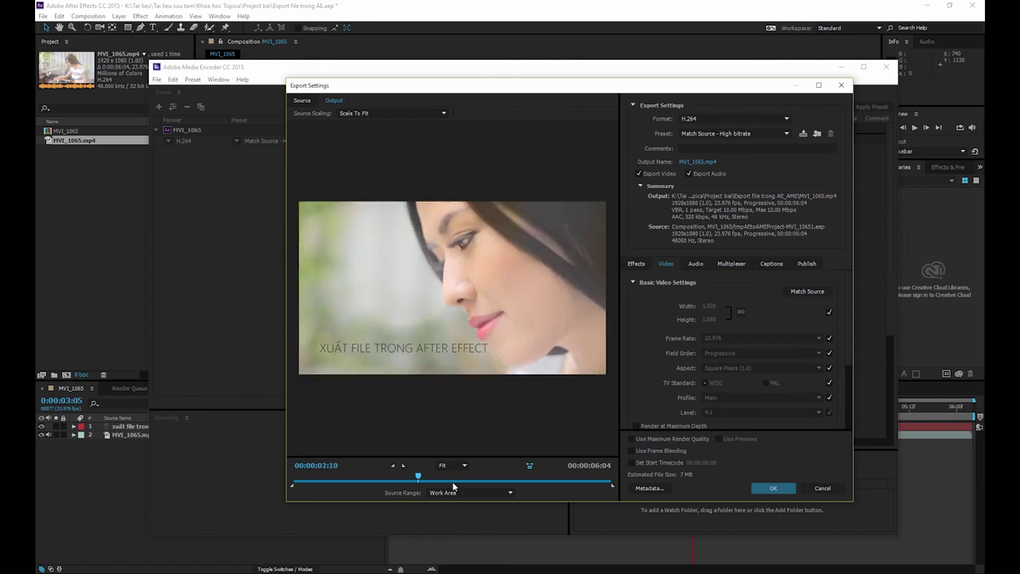
click(431, 478)
click(735, 120)
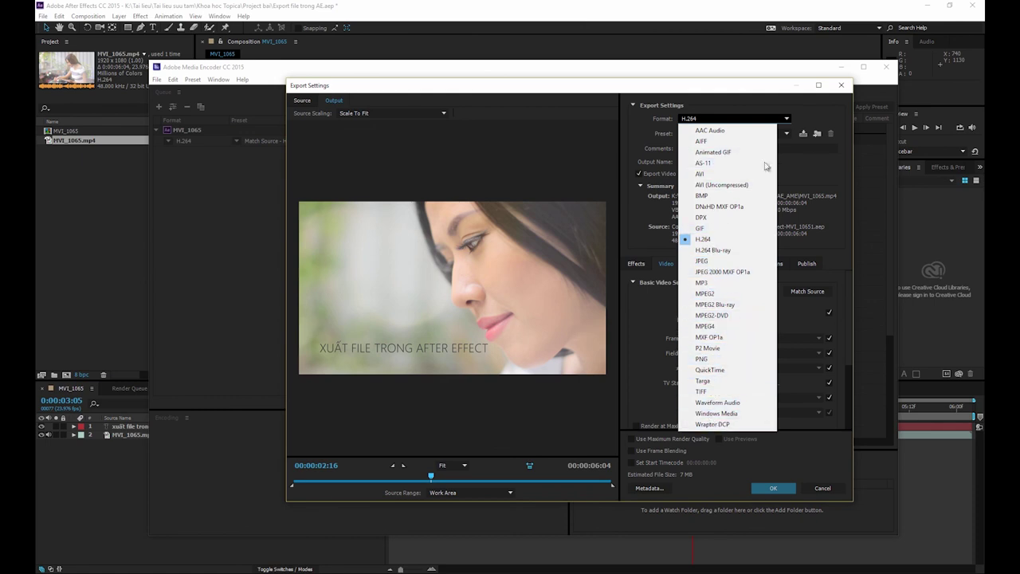
click(817, 167)
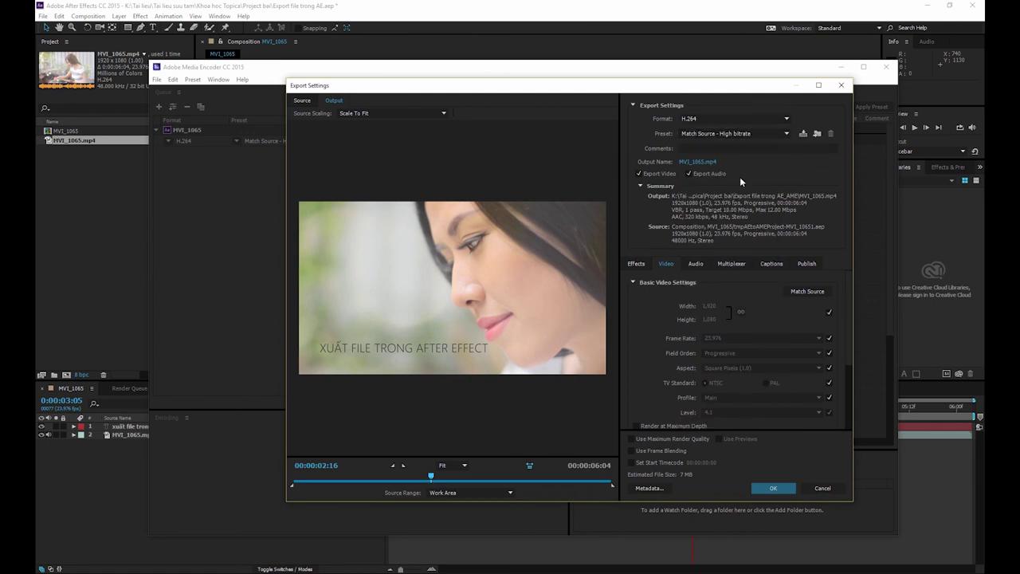
Save the output as MVI_1065.mp4 in the Khoa hoc Topica folder and accept the settings.
click(700, 162)
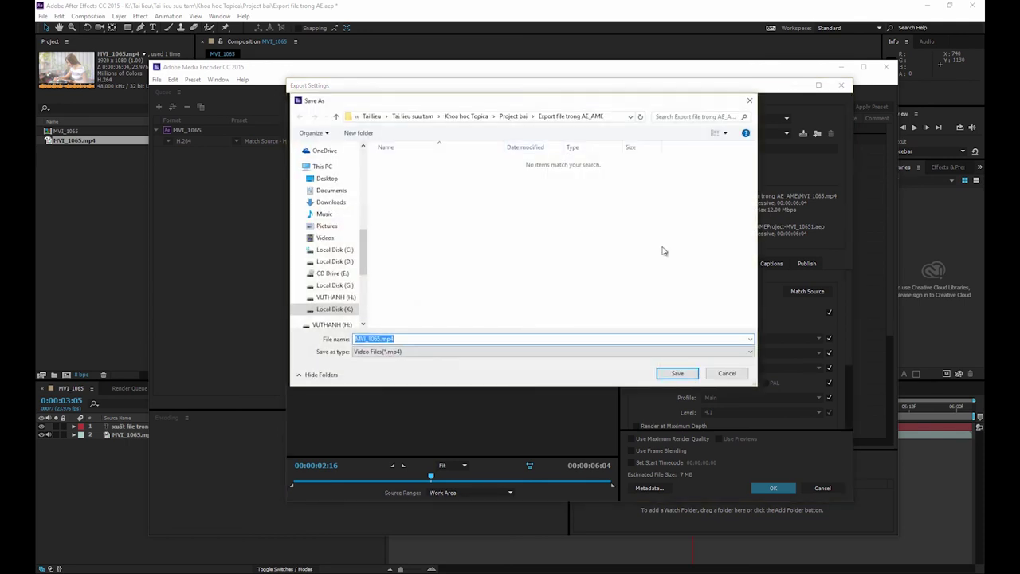
click(726, 373)
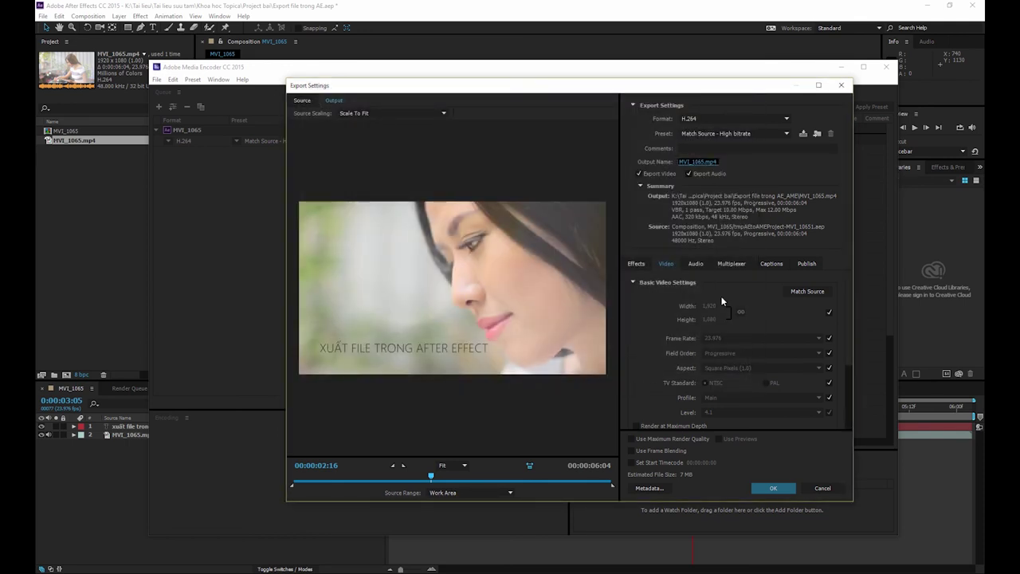
click(699, 162)
click(511, 116)
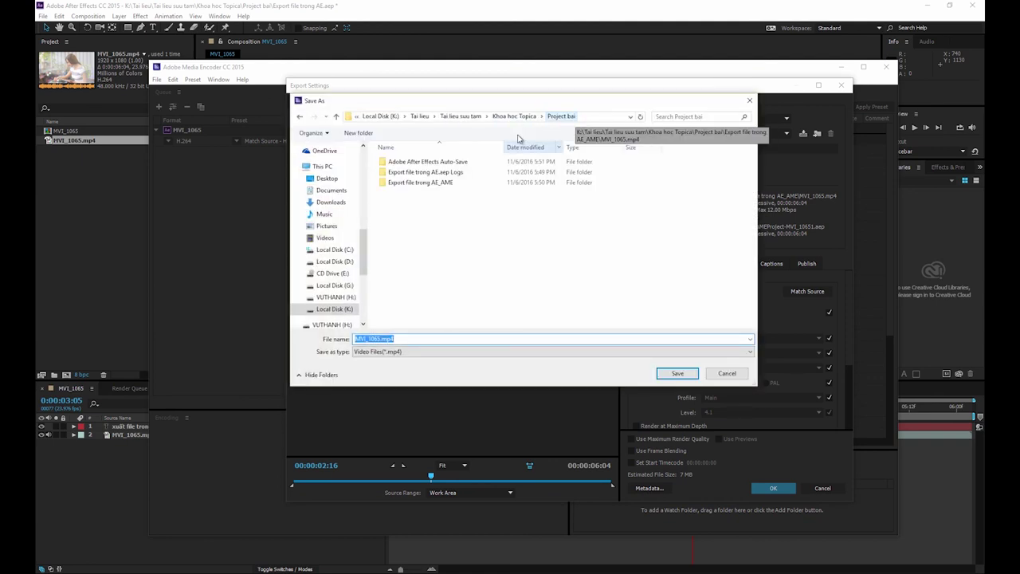
click(507, 117)
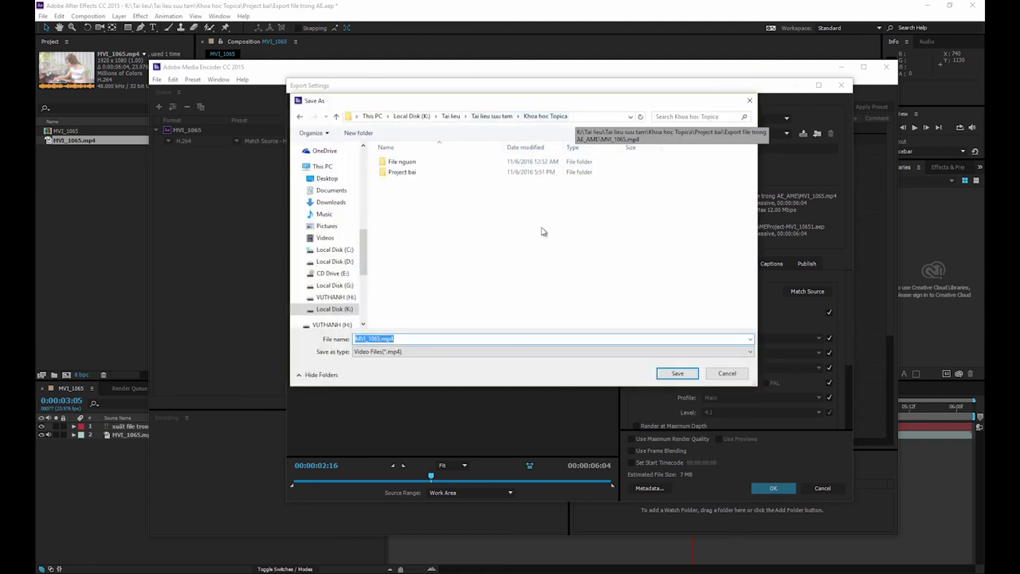
click(676, 373)
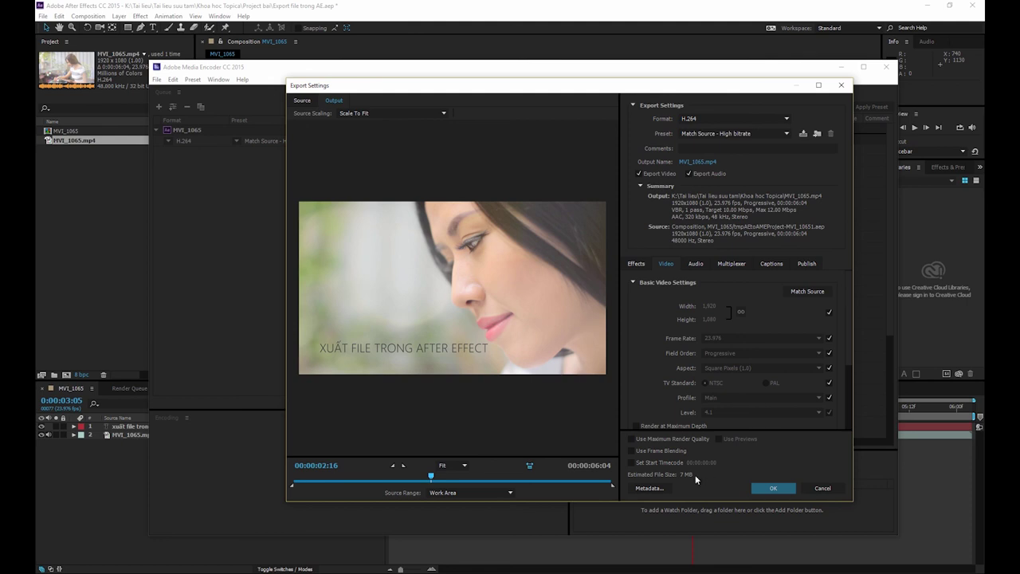
click(770, 489)
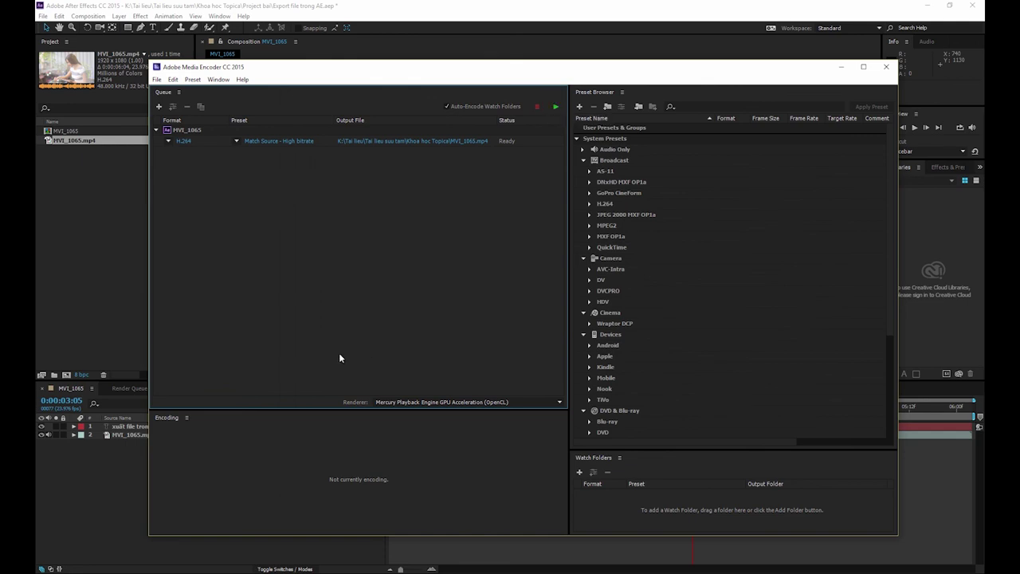
click(445, 402)
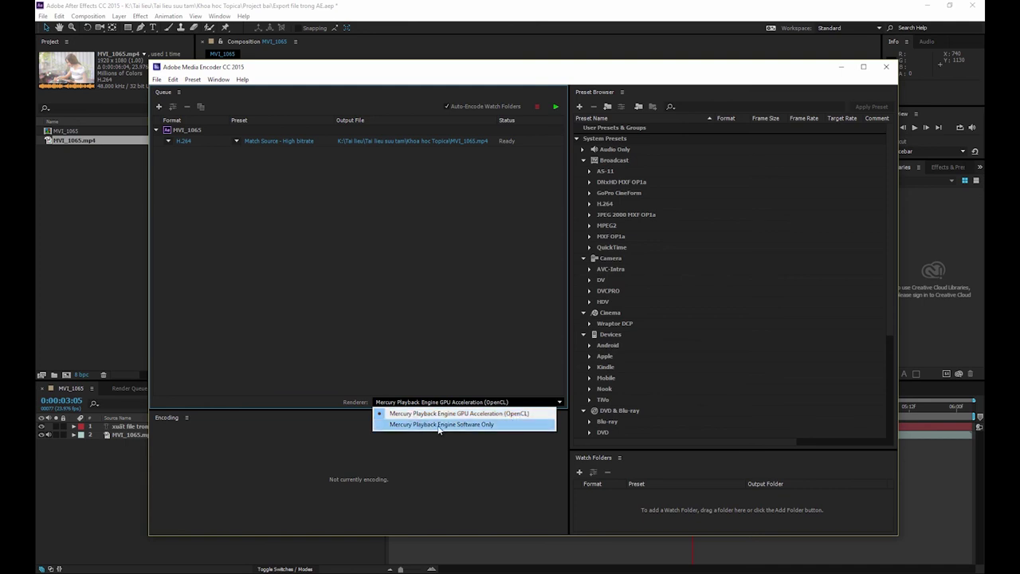
Keep Mercury Playback Engine GPU Acceleration (OpenCL) as renderer and start encoding MVI_1065.
click(462, 425)
click(463, 402)
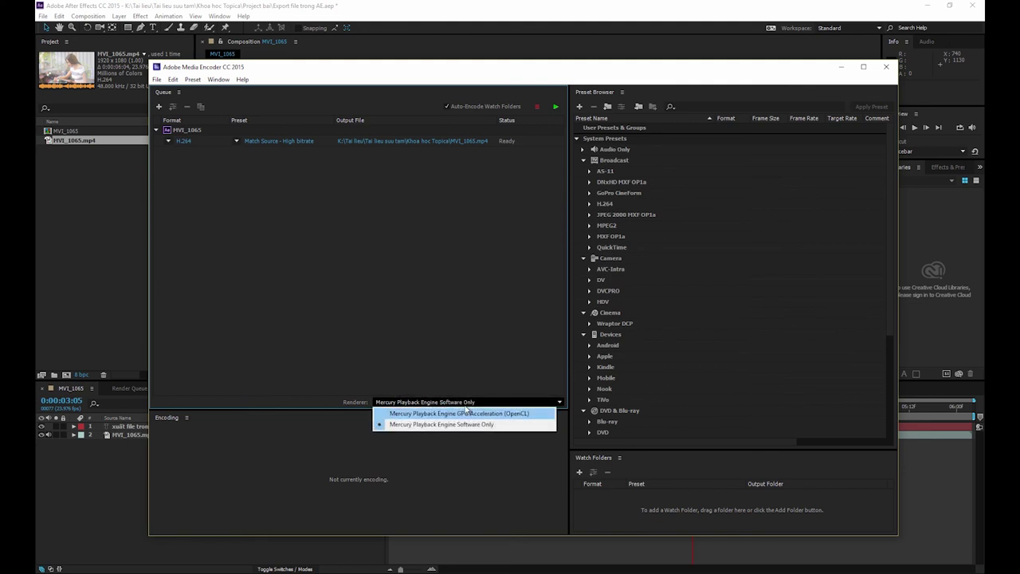
click(466, 411)
click(556, 108)
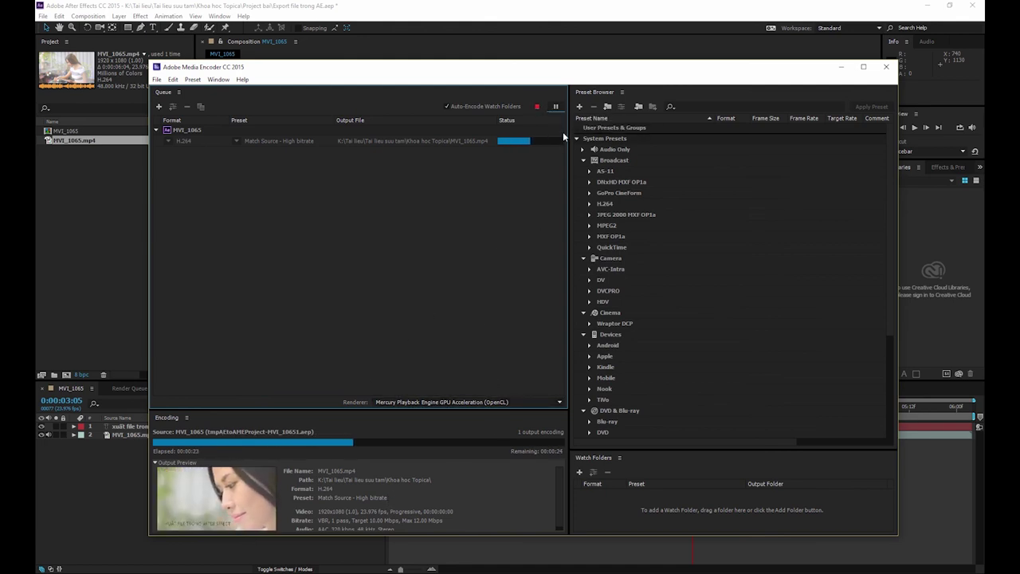
Stop the running MVI_1065 encode, then reset the job's status to Ready.
click(539, 107)
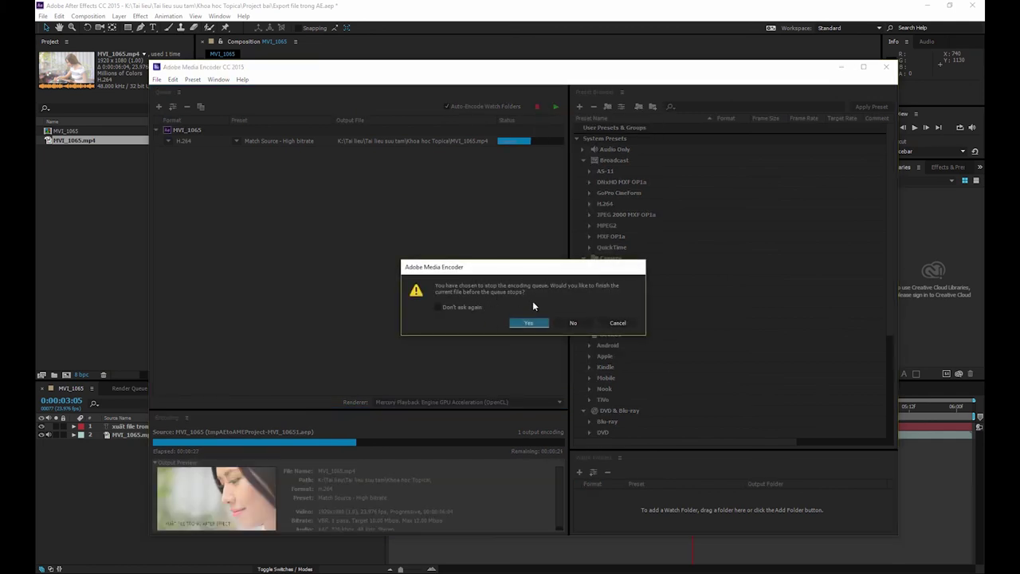
click(571, 323)
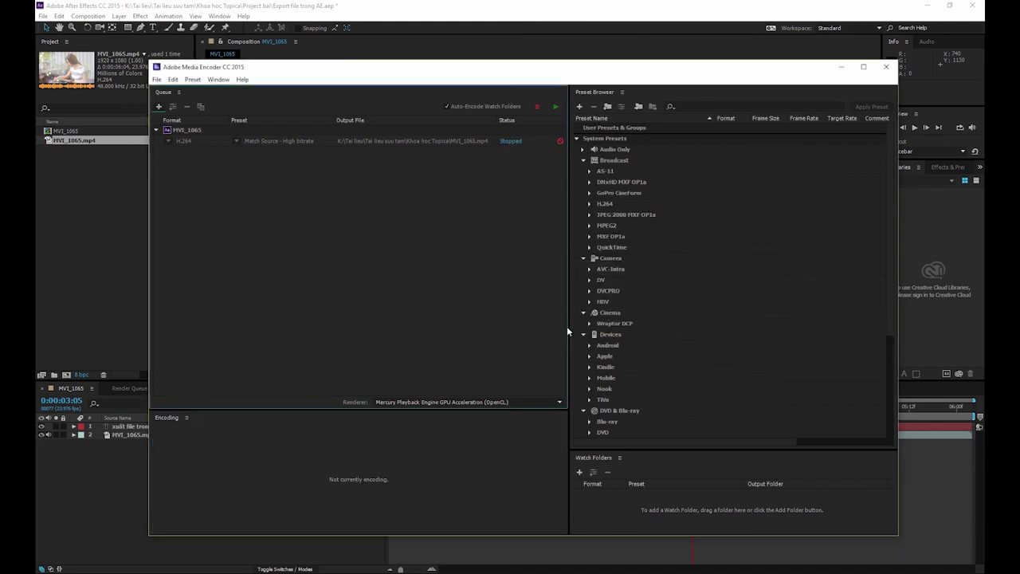
click(542, 139)
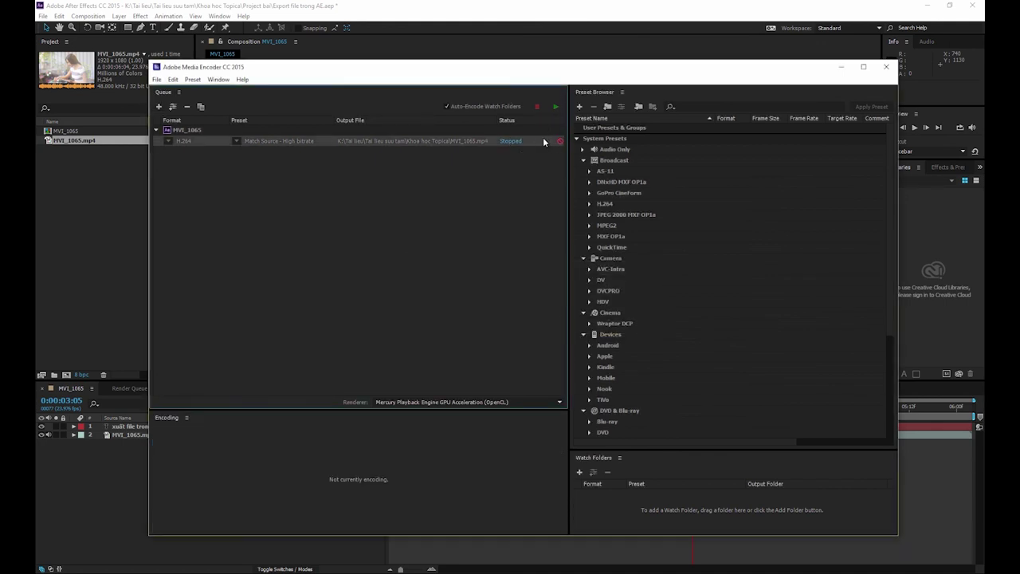
right_click(543, 138)
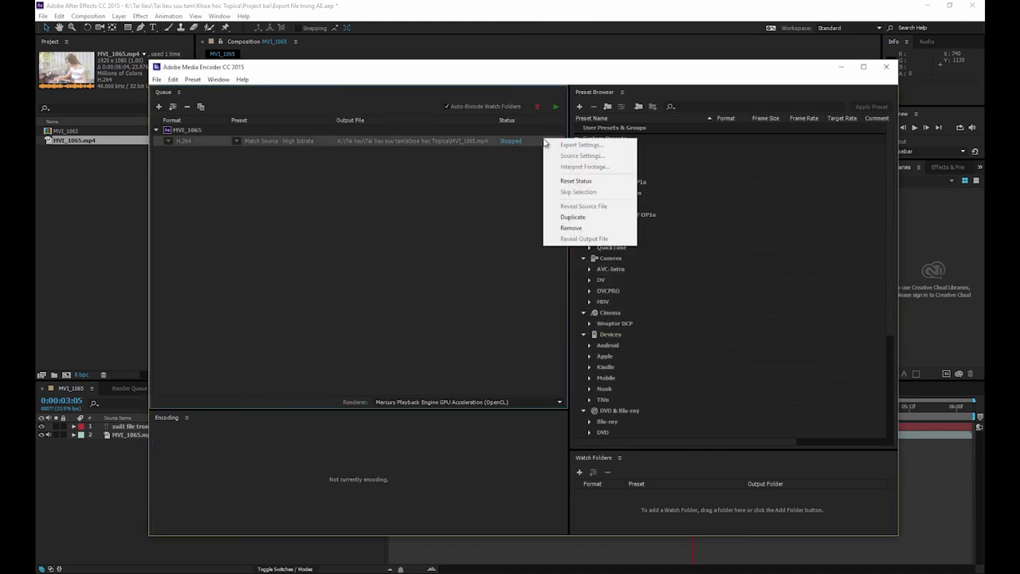
click(576, 185)
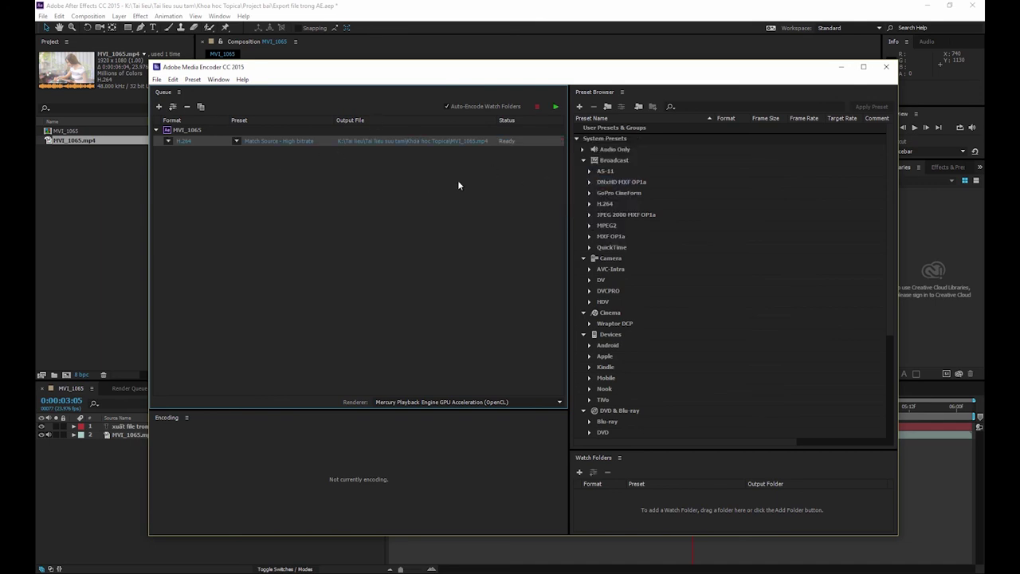
Close Adobe Media Encoder to return to the MVI_1065 composition in After Effects.
click(886, 67)
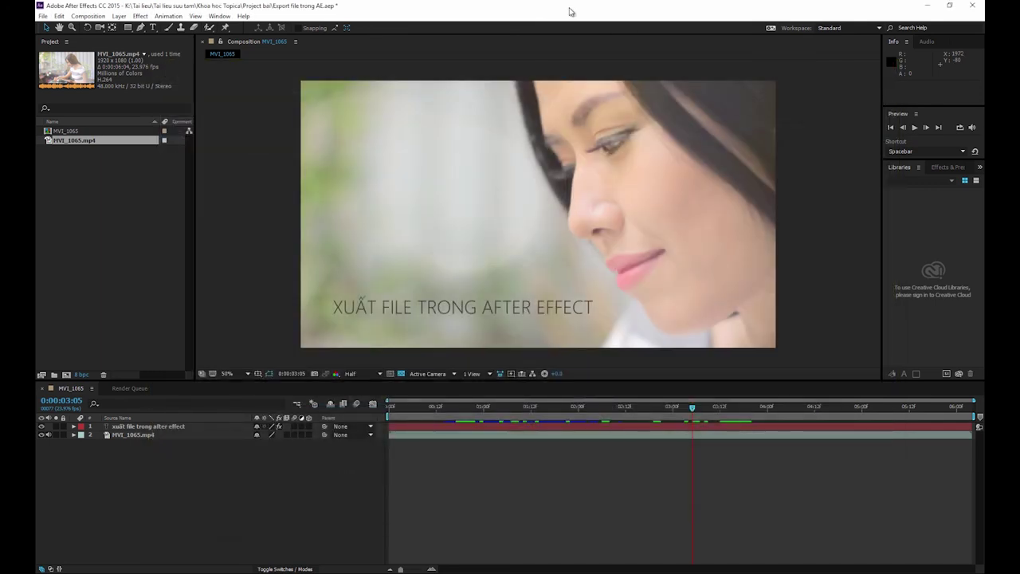